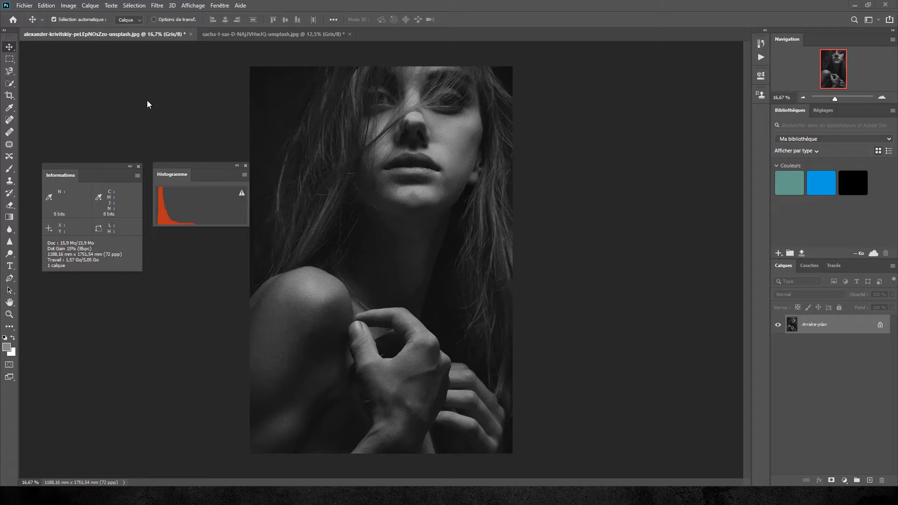
Step: Open the Courbes adjustment for the grayscale portrait and reposition its dialog over the image
{"action": "left_click", "coordinate": [77, 7]}
{"action": "mouse_move", "coordinate": [71, 31]}
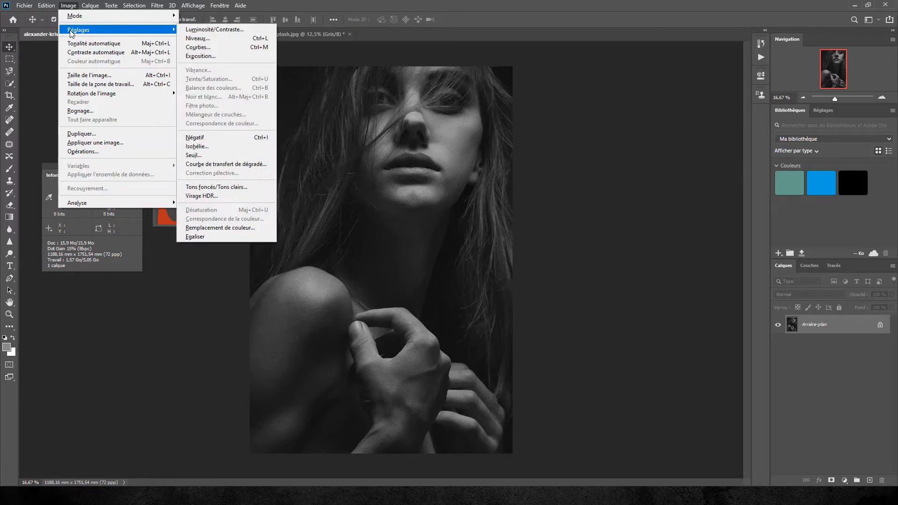
{"action": "left_click", "coordinate": [198, 48]}
{"action": "left_click_drag", "start_coordinate": [445, 183], "coordinate": [381, 155]}
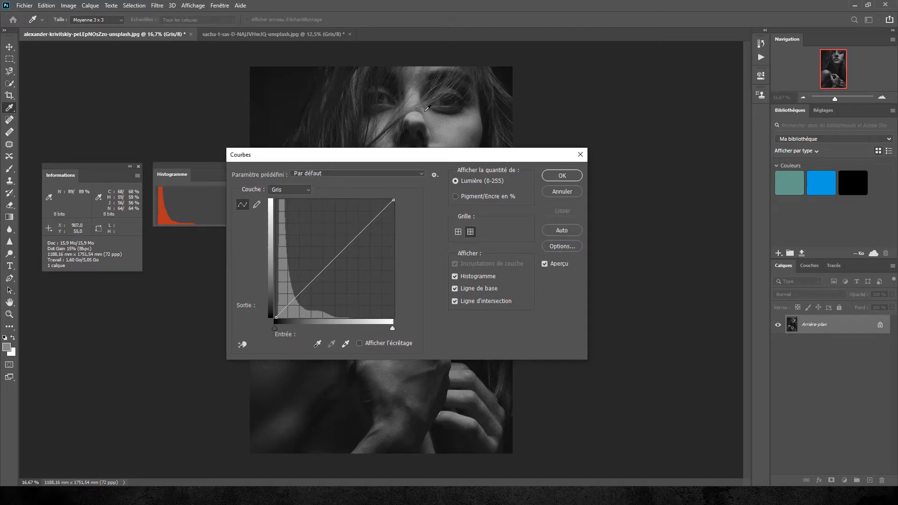
{"action": "left_click_drag", "start_coordinate": [397, 156], "coordinate": [405, 201]}
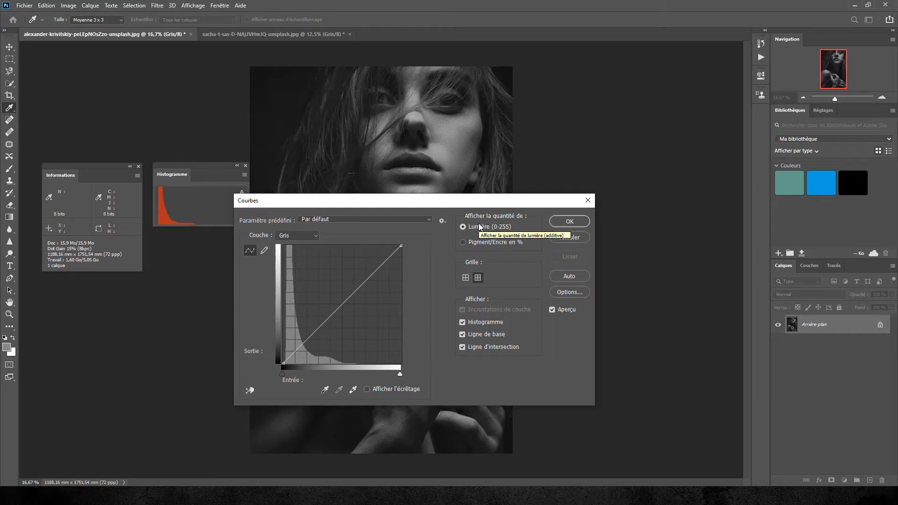
Step: Compare the Lumière and Pigment/Encre % display modes, ending with Pigment/Encre % and the coarse quarter grid
{"action": "left_click", "coordinate": [476, 242]}
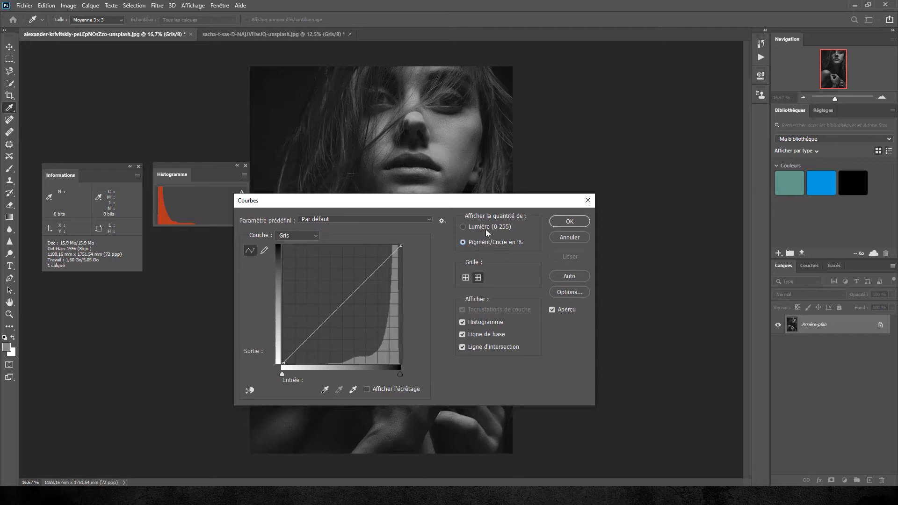
{"action": "left_click", "coordinate": [481, 229]}
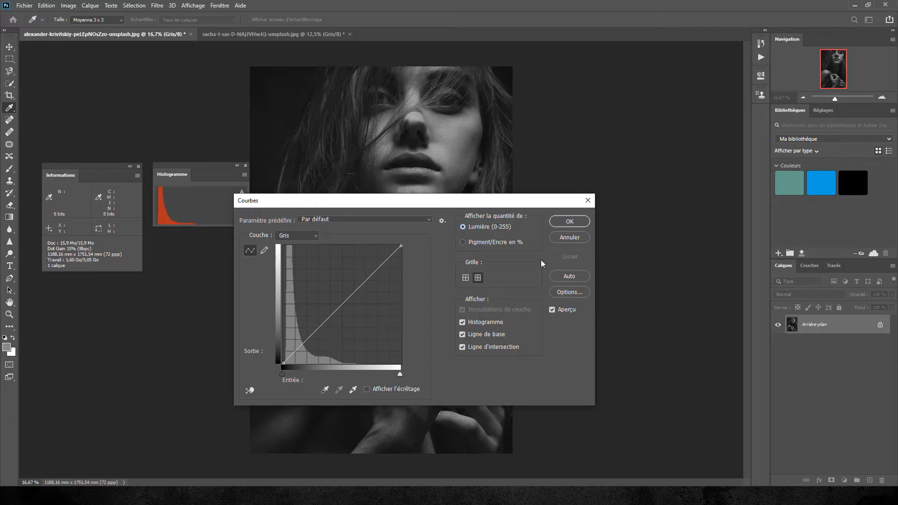
{"action": "left_click", "coordinate": [490, 246]}
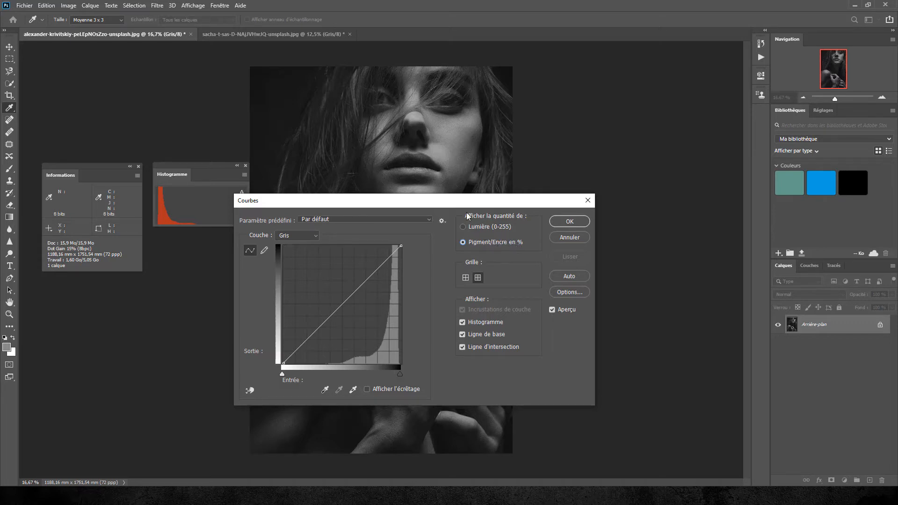
{"action": "left_click", "coordinate": [462, 241]}
{"action": "left_click", "coordinate": [465, 279]}
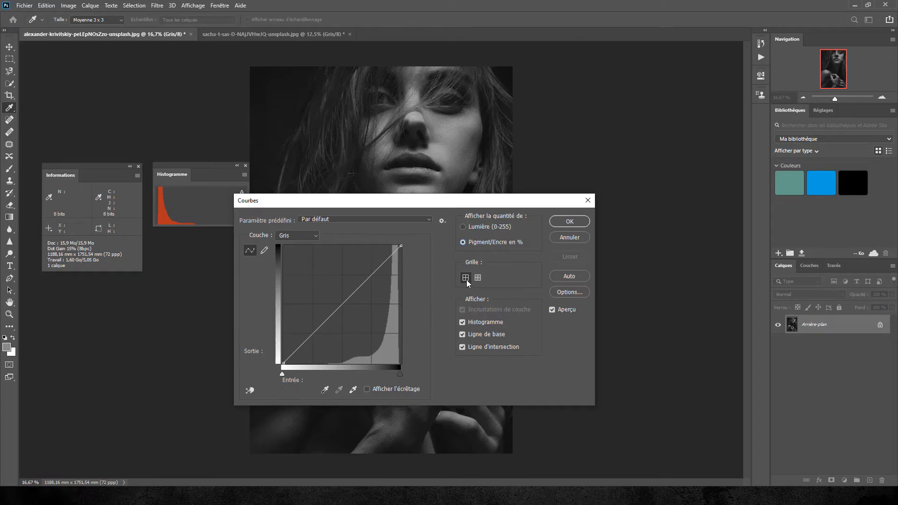
Step: Add curve points at the quarter, middle and three-quarter tones, and remove all but the middle one
{"action": "left_click", "coordinate": [312, 333]}
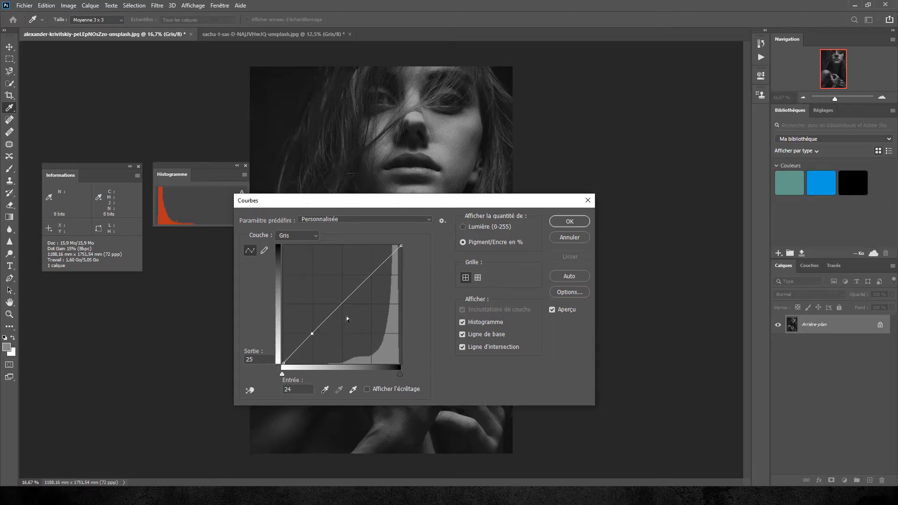
{"action": "left_click", "coordinate": [340, 305]}
{"action": "left_click", "coordinate": [370, 274]}
{"action": "left_click", "coordinate": [369, 275], "text": "ctrl"}
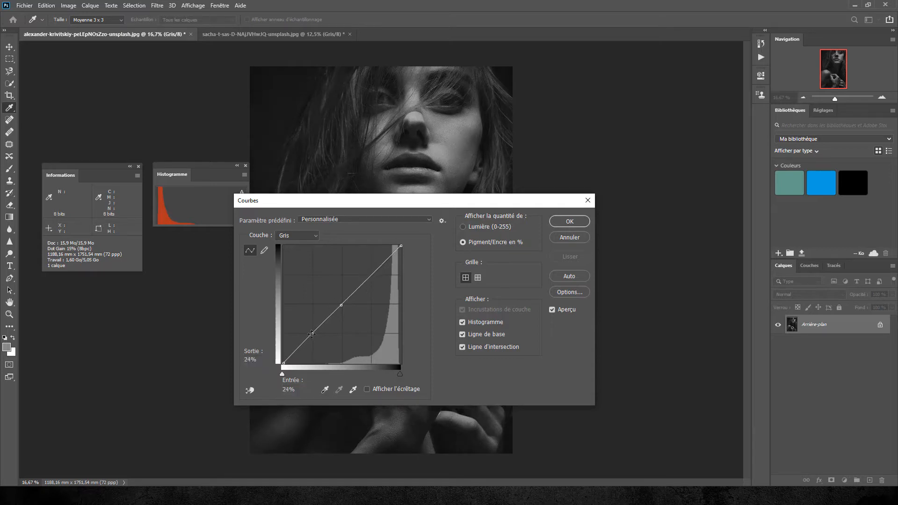
{"action": "left_click", "coordinate": [312, 334]}
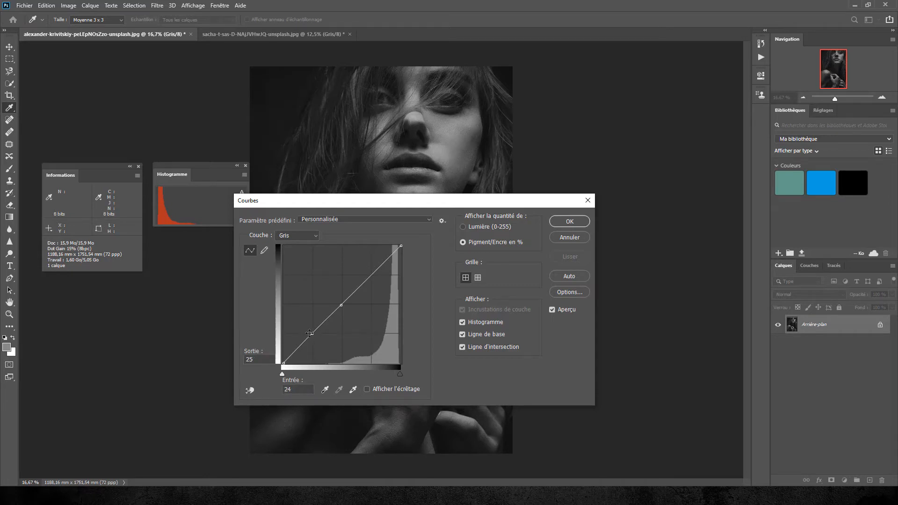
{"action": "left_click_drag", "start_coordinate": [312, 334], "coordinate": [257, 330]}
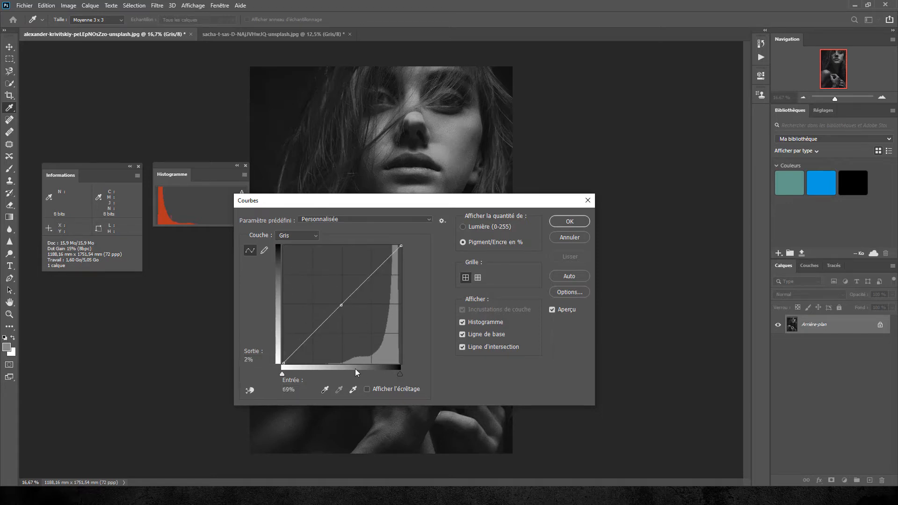
Step: Try raising the curve's middle point to output 76 at input 51, straighten it in Lumière mode, and reset the curve
{"action": "left_click", "coordinate": [342, 304]}
{"action": "mouse_move", "coordinate": [341, 304]}
{"action": "left_mouse_down"}
{"action": "mouse_move", "coordinate": [343, 258]}
{"action": "mouse_move", "coordinate": [342, 295]}
{"action": "left_mouse_up"}
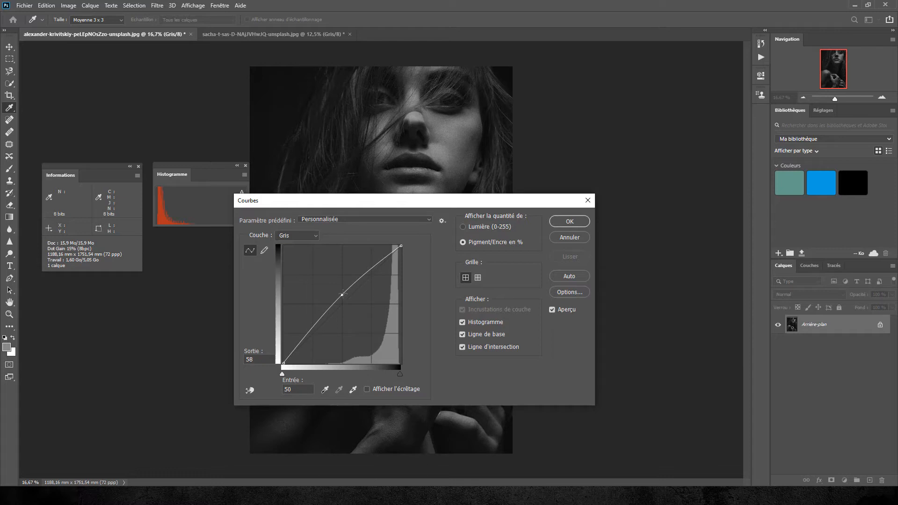
{"action": "left_click_drag", "start_coordinate": [342, 295], "coordinate": [344, 274]}
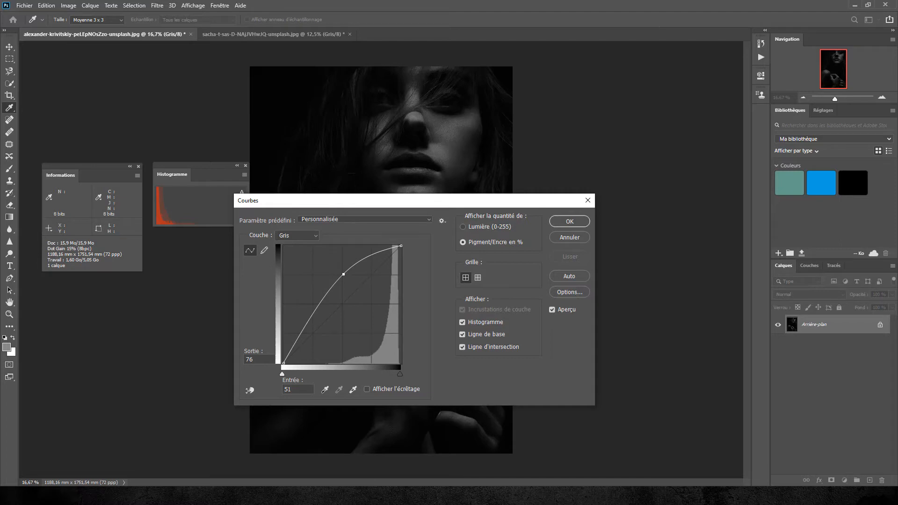
{"action": "left_click", "coordinate": [486, 227]}
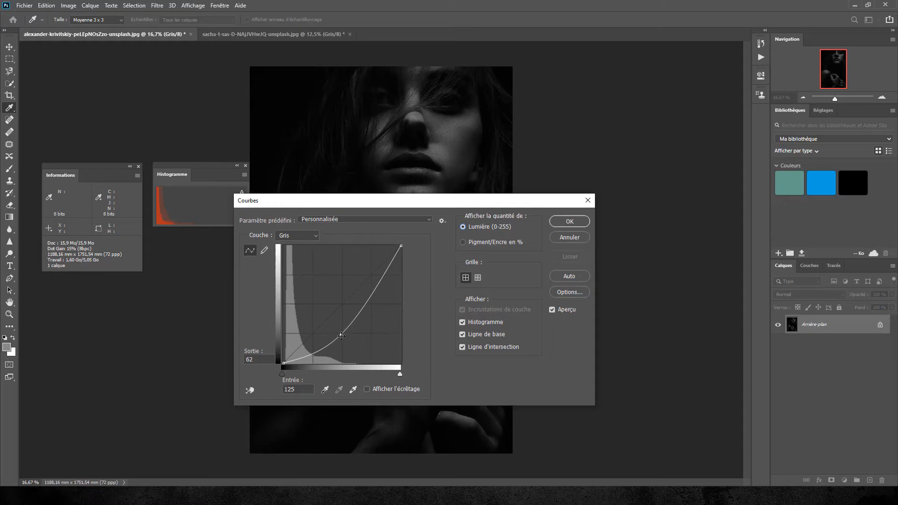
{"action": "left_click_drag", "start_coordinate": [341, 335], "coordinate": [342, 305]}
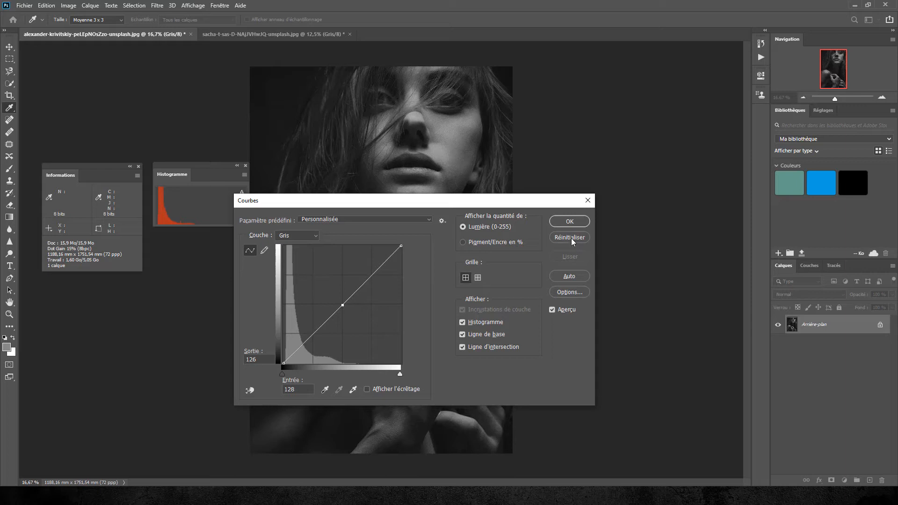
{"action": "left_click", "coordinate": [571, 238], "text": "alt"}
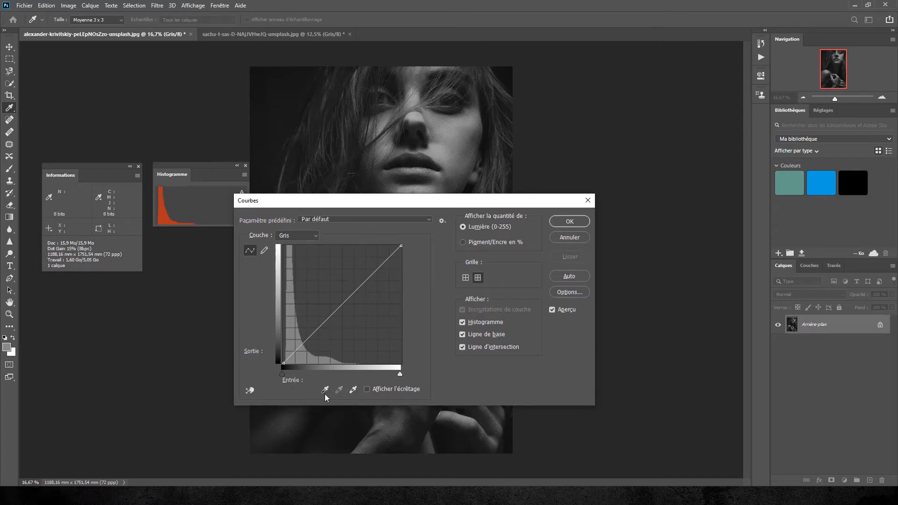
Step: Check the target shadow and highlight colours assigned to the black-point and white-point eyedroppers
{"action": "left_click", "coordinate": [354, 393]}
{"action": "double_click", "coordinate": [325, 390]}
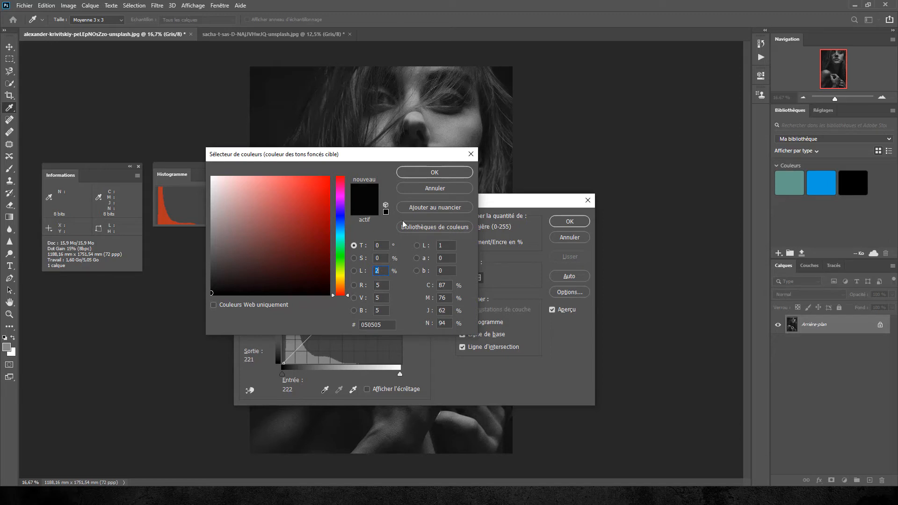
{"action": "key", "text": "Return"}
{"action": "double_click", "coordinate": [353, 389]}
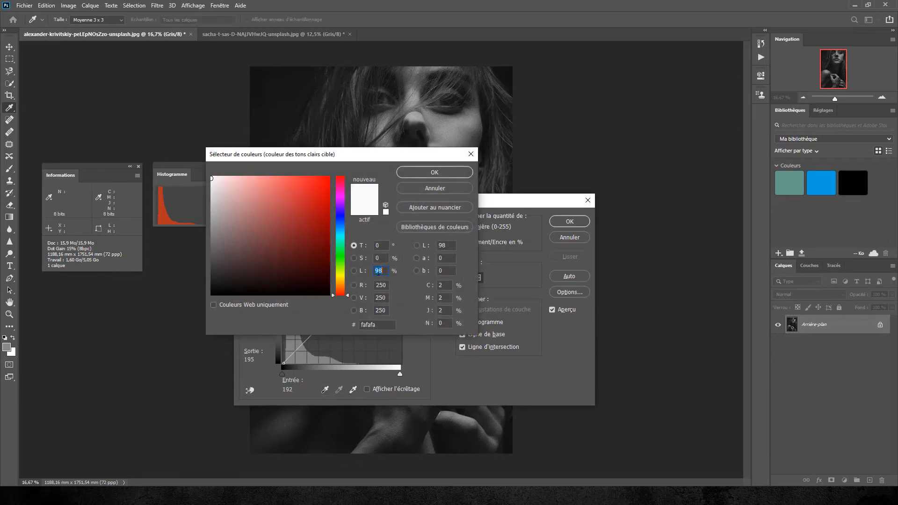
{"action": "left_click", "coordinate": [439, 187]}
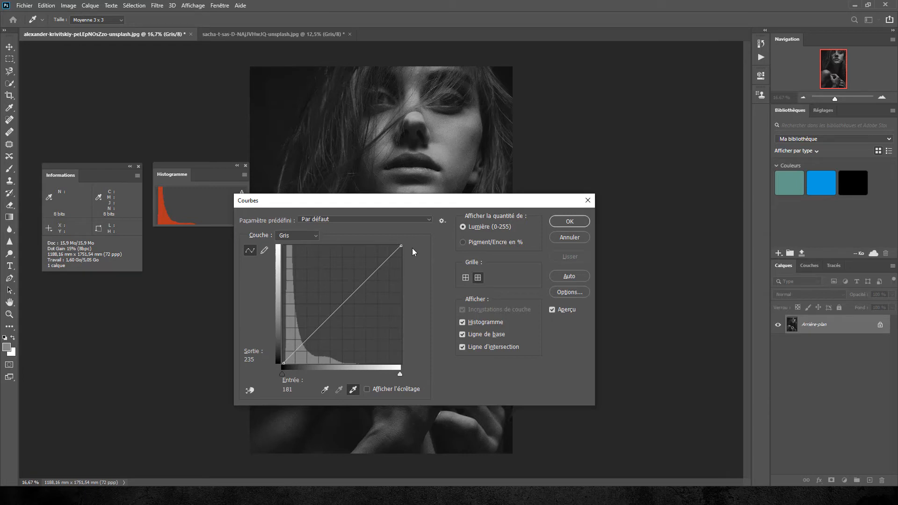
Step: Display the curve in Pigment/Encre % with the coarse quarter grid and move the dialog off the subject's hands
{"action": "left_click", "coordinate": [469, 244]}
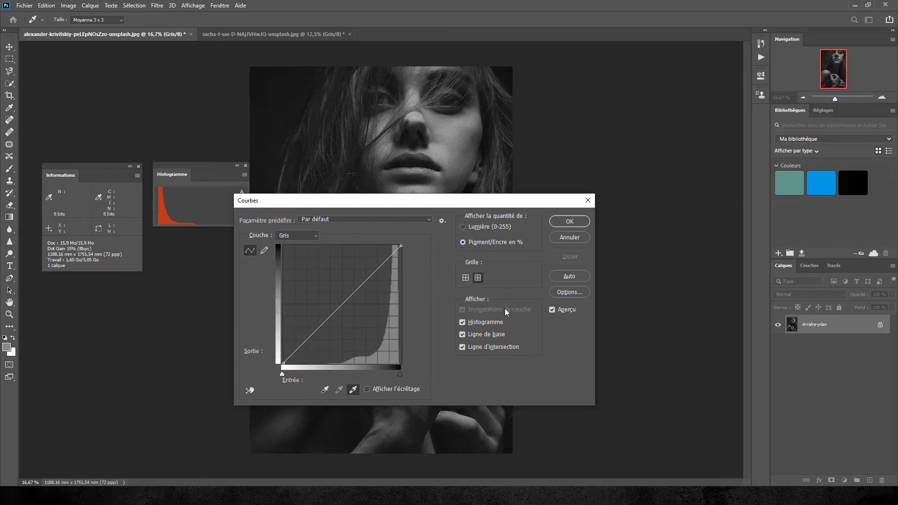
{"action": "left_click", "coordinate": [465, 278]}
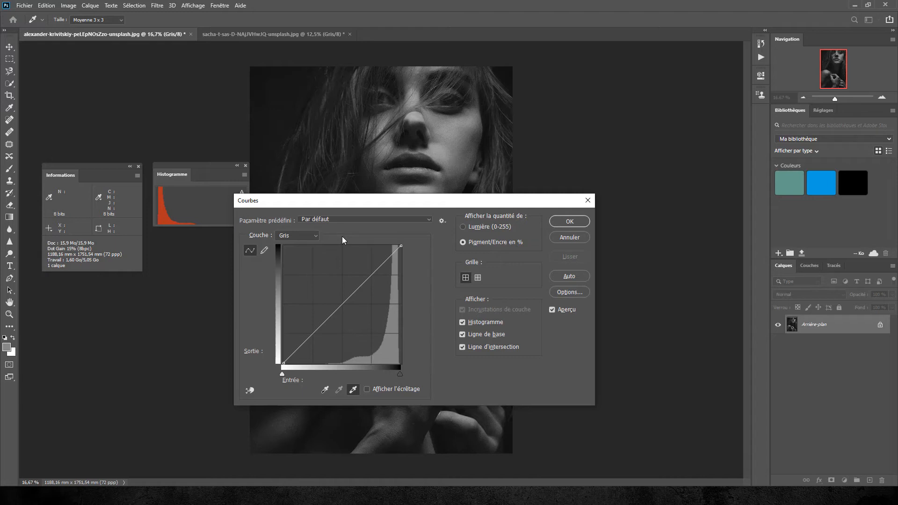
{"action": "left_click_drag", "start_coordinate": [368, 206], "coordinate": [554, 208]}
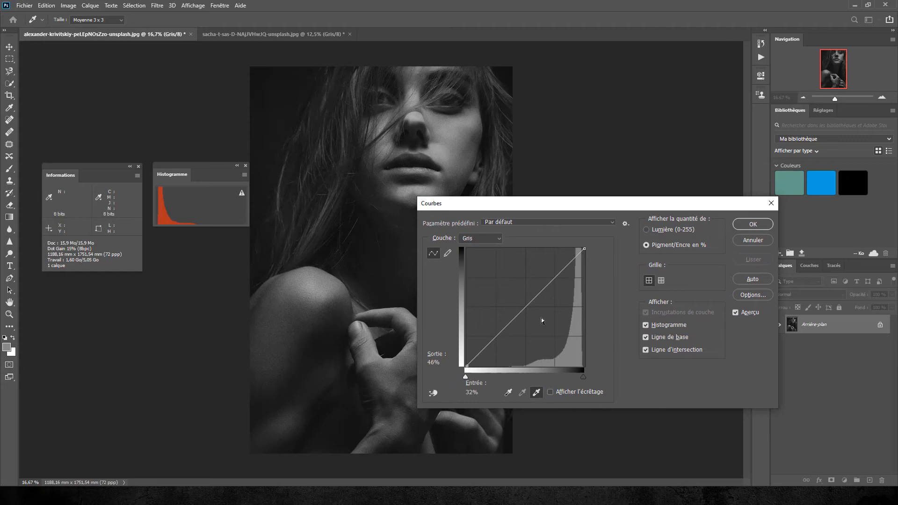
Step: Isolate the darkest areas by moving the curve's middle point to input 97, output 4, and sample the black point in the shadow beside the neck
{"action": "left_click", "coordinate": [526, 306]}
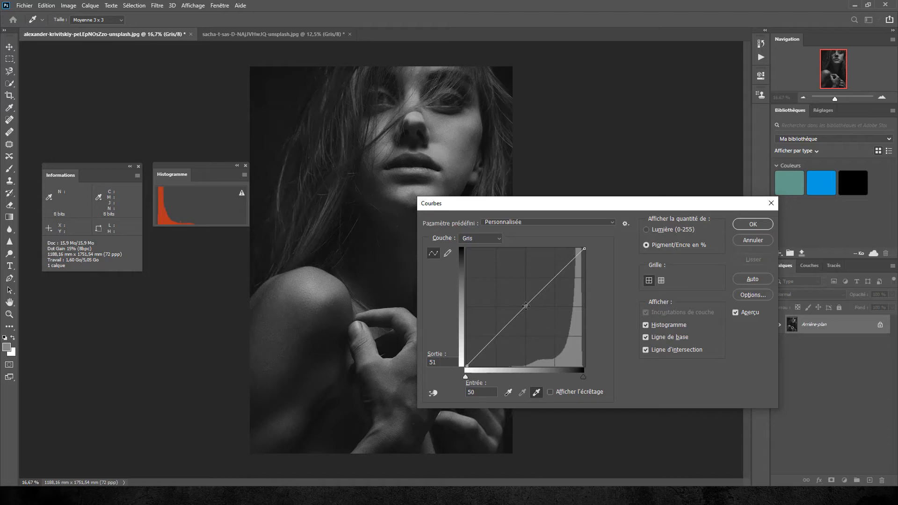
{"action": "left_click", "coordinate": [508, 395]}
{"action": "left_click_drag", "start_coordinate": [524, 306], "coordinate": [575, 360]}
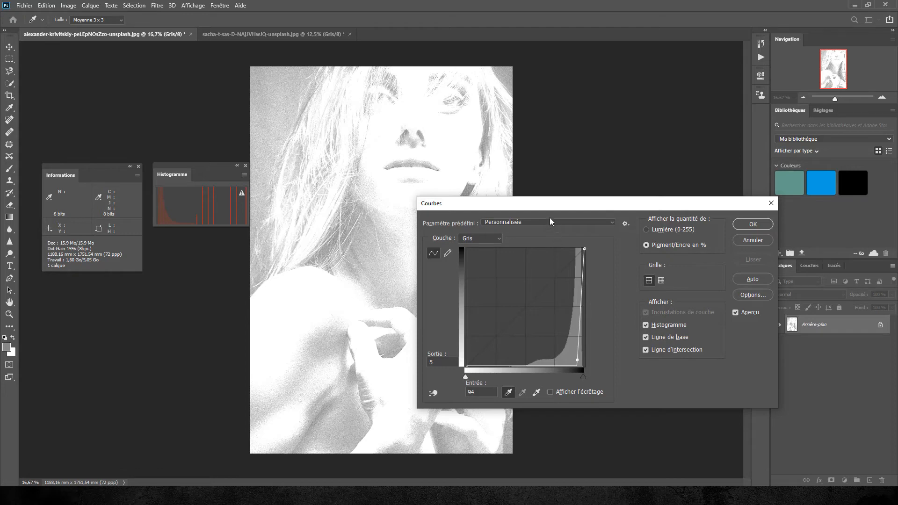
{"action": "left_click_drag", "start_coordinate": [542, 206], "coordinate": [616, 138]}
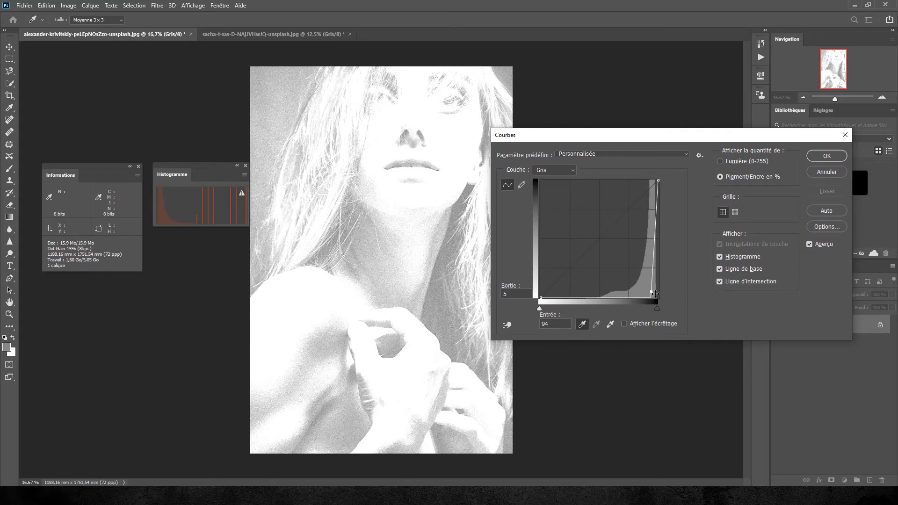
{"action": "left_click_drag", "start_coordinate": [650, 292], "coordinate": [654, 293]}
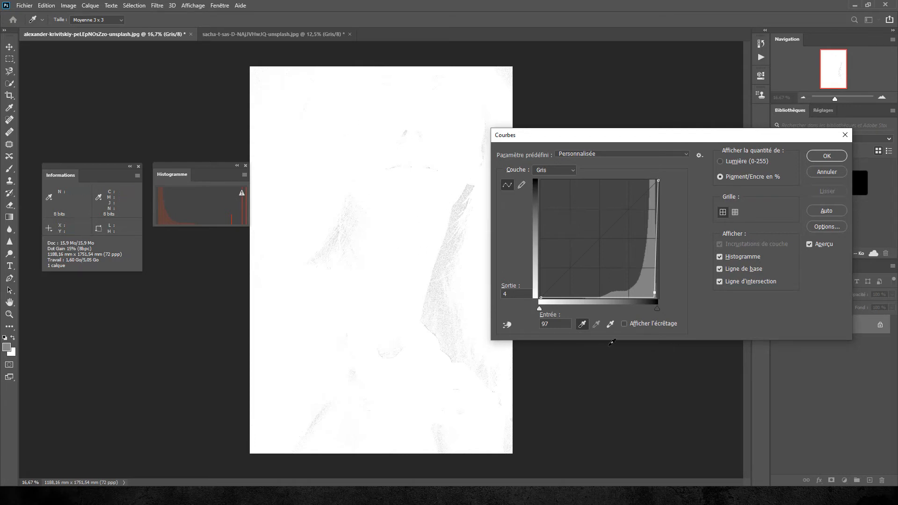
{"action": "left_click", "coordinate": [452, 210]}
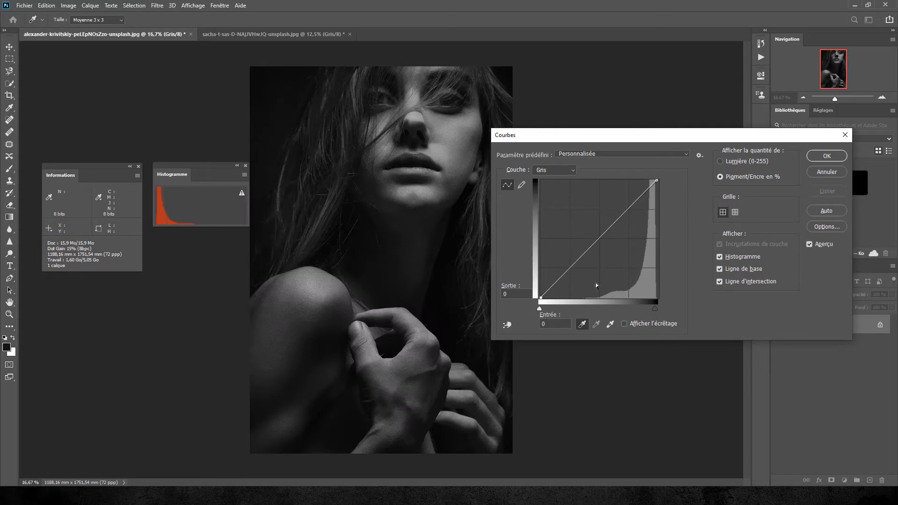
Step: Isolate the brightest areas with a curve point at input 33, output 75, sample the white point on the nose, and apply the curve
{"action": "left_click", "coordinate": [599, 238]}
{"action": "left_click_drag", "start_coordinate": [599, 238], "coordinate": [582, 215]}
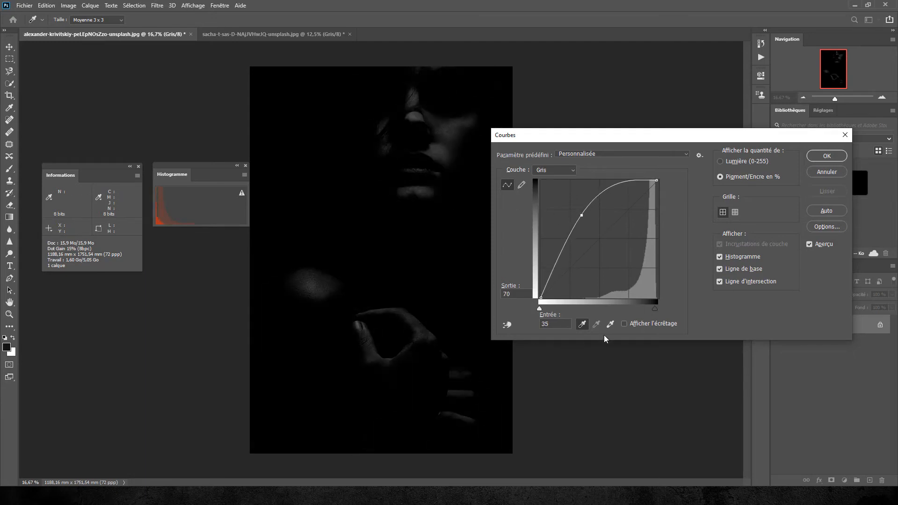
{"action": "left_click", "coordinate": [611, 324]}
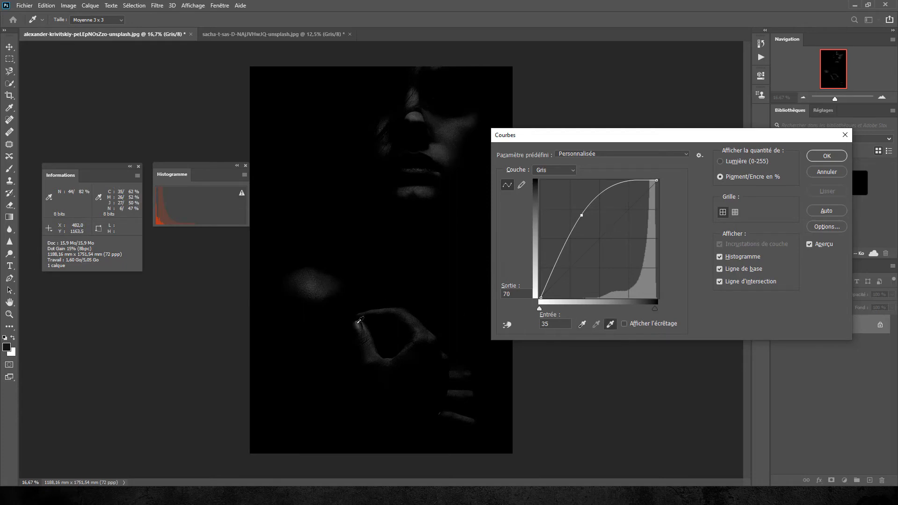
{"action": "left_click_drag", "start_coordinate": [581, 214], "coordinate": [580, 209]}
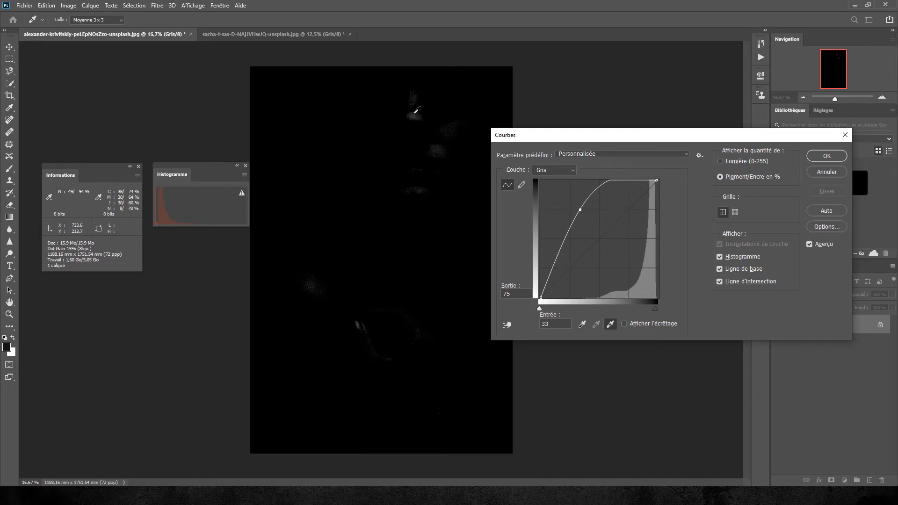
{"action": "left_click", "coordinate": [417, 112]}
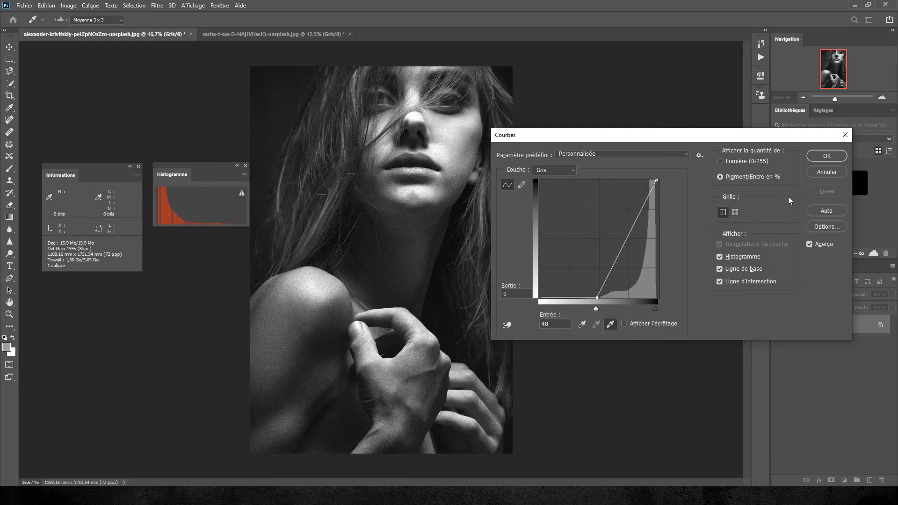
{"action": "left_click", "coordinate": [825, 156]}
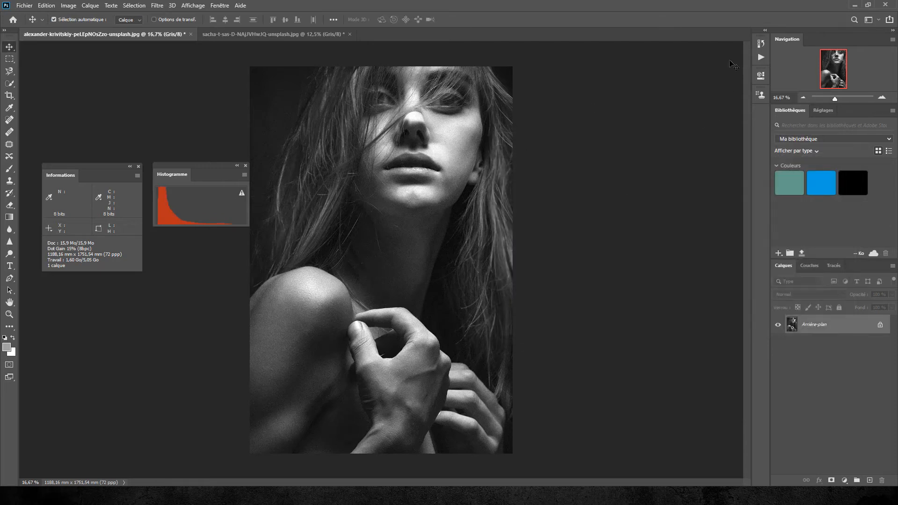
Step: Detach the Historique panel as a floating panel beside the portrait and collapse the remaining Actions panel
{"action": "left_click", "coordinate": [761, 44]}
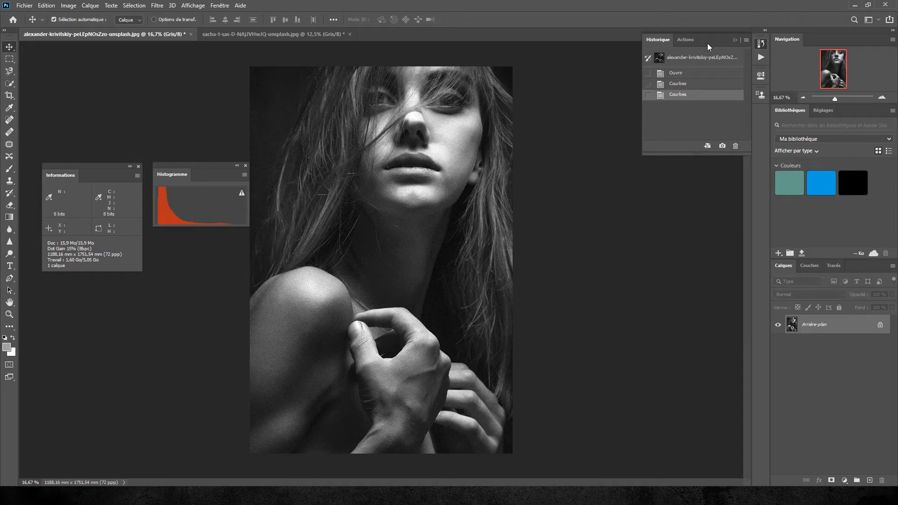
{"action": "left_click_drag", "start_coordinate": [657, 47], "coordinate": [562, 113]}
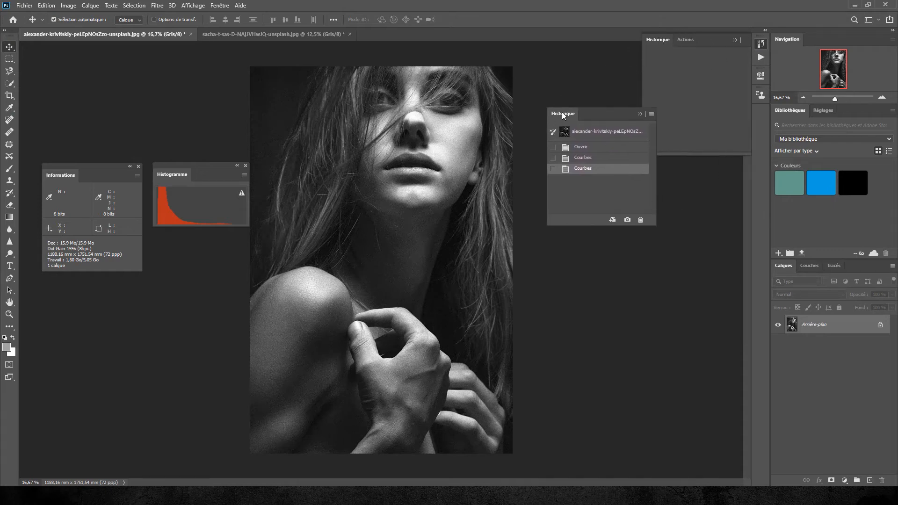
{"action": "left_click", "coordinate": [733, 41]}
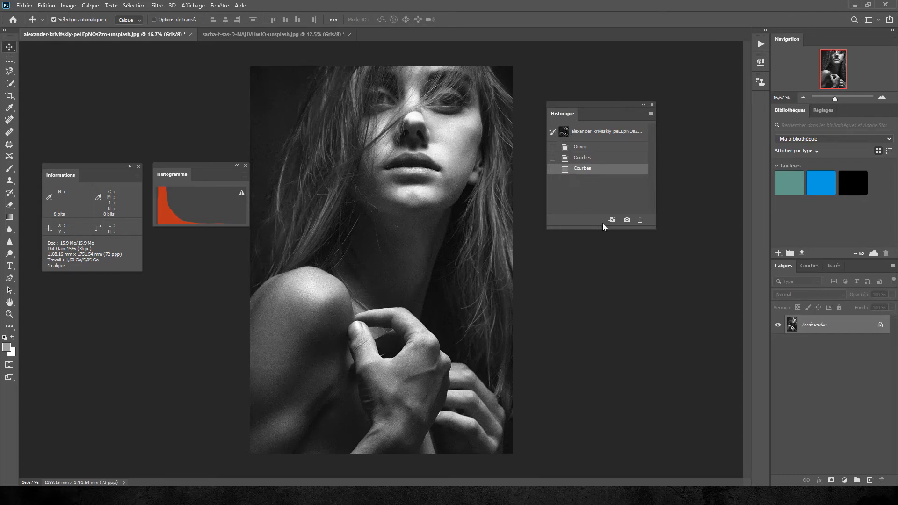
Step: Take a history snapshot of the corrected portrait, compare it with the original state and rename it "Ecart contraste"
{"action": "left_click", "coordinate": [626, 220]}
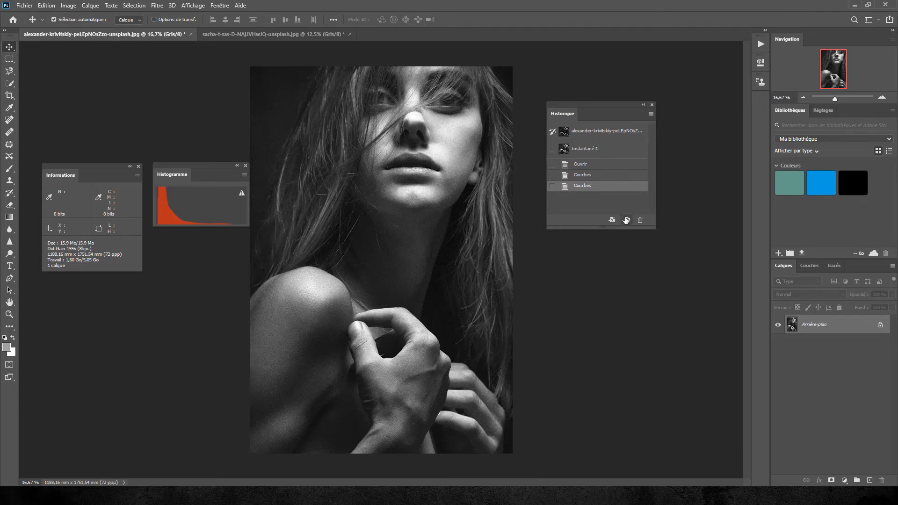
{"action": "left_click", "coordinate": [580, 135]}
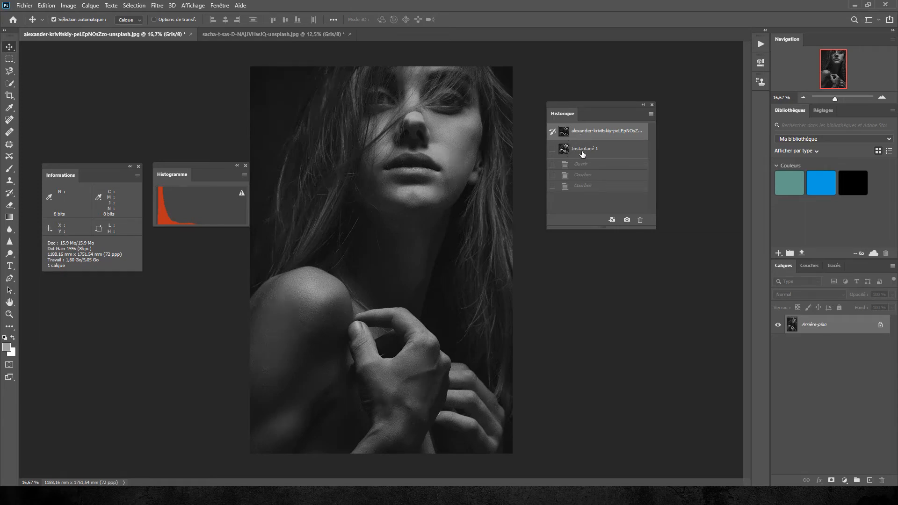
{"action": "left_click", "coordinate": [582, 151]}
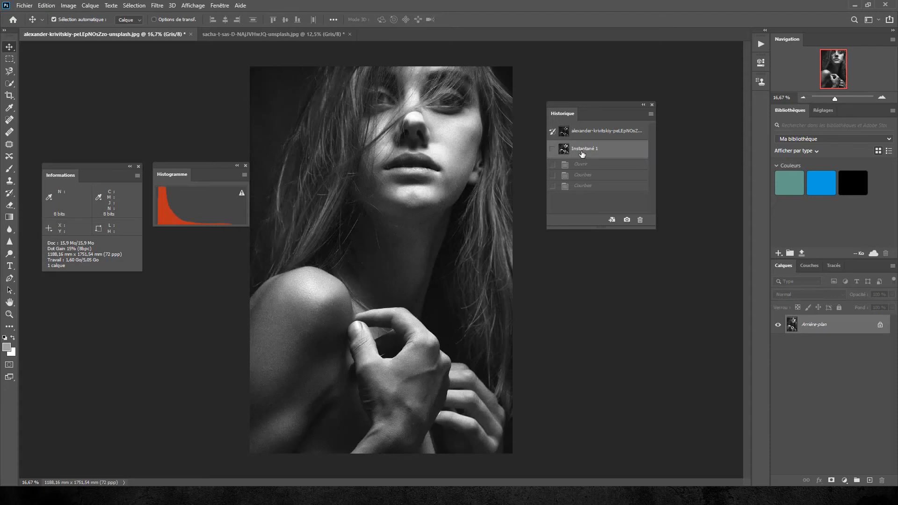
{"action": "double_click", "coordinate": [576, 151]}
{"action": "type", "text": "Ecart contraste"}
{"action": "key", "text": "Return"}
{"action": "key", "text": "alt+Tab"}
Step: Detach the Calques panel, give it the largest layer thumbnails, and enlarge it over the portrait
{"action": "left_click_drag", "start_coordinate": [784, 267], "coordinate": [324, 103]}
{"action": "left_click", "coordinate": [426, 101]}
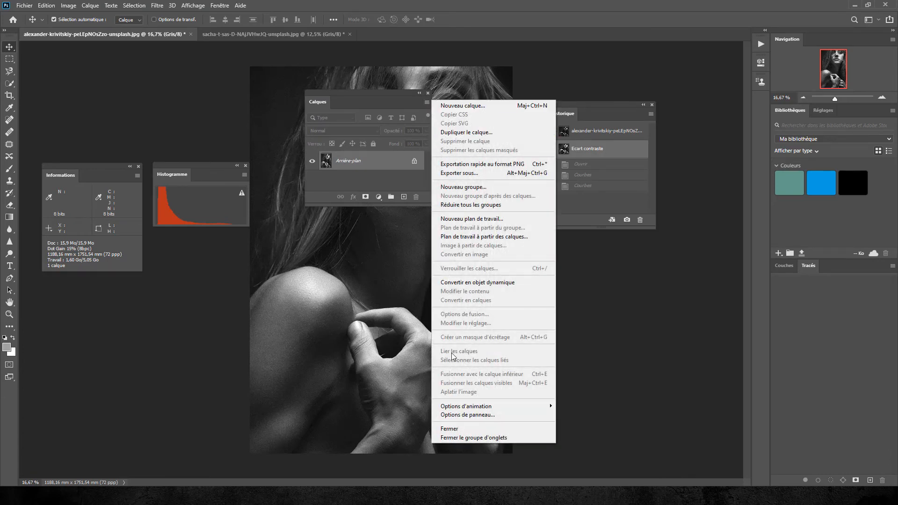
{"action": "left_click", "coordinate": [466, 415]}
{"action": "left_click", "coordinate": [354, 185]}
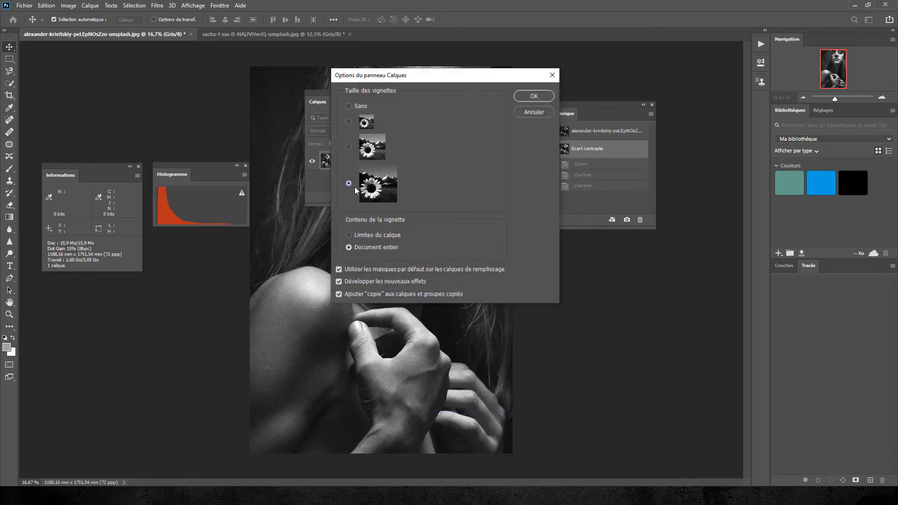
{"action": "left_click", "coordinate": [519, 97]}
{"action": "left_click_drag", "start_coordinate": [441, 245], "coordinate": [508, 359]}
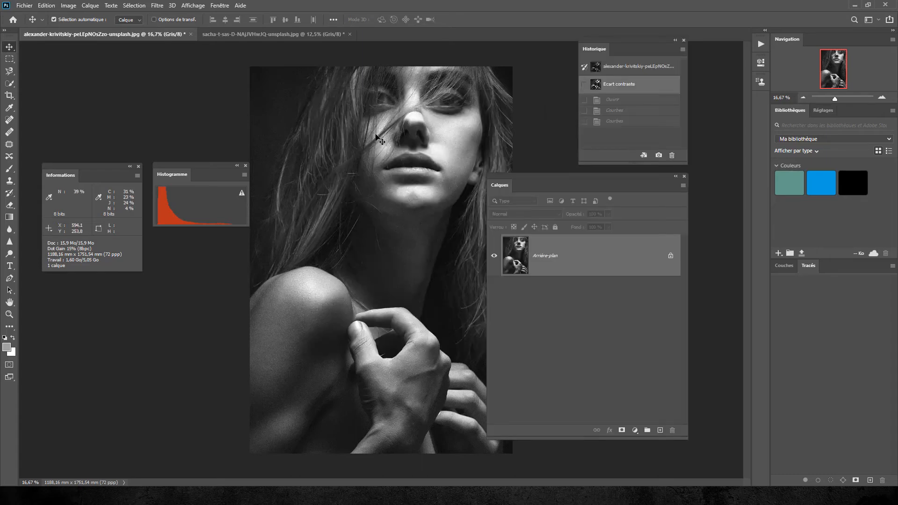
{"action": "left_click_drag", "start_coordinate": [528, 173], "coordinate": [374, 108]}
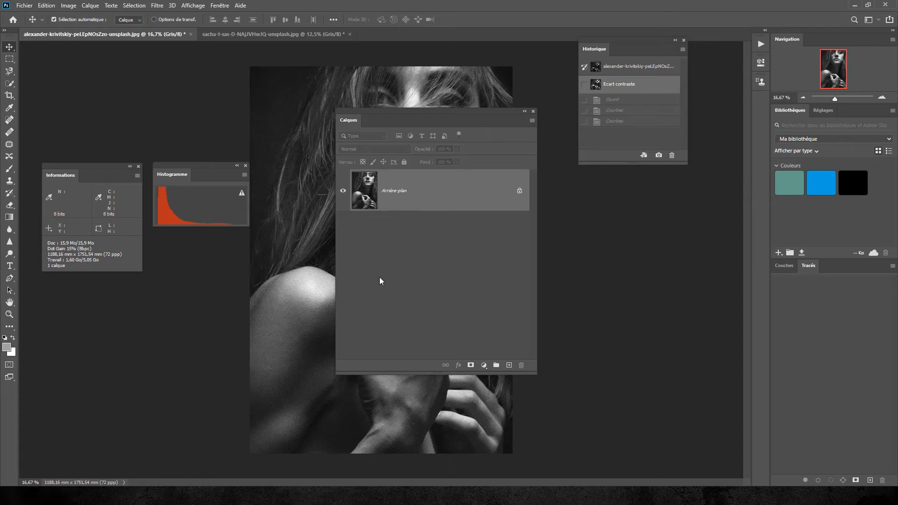
Step: Add a Courbes adjustment layer above the background and detach its Propriétés panel beside the layer list
{"action": "left_click", "coordinate": [484, 366]}
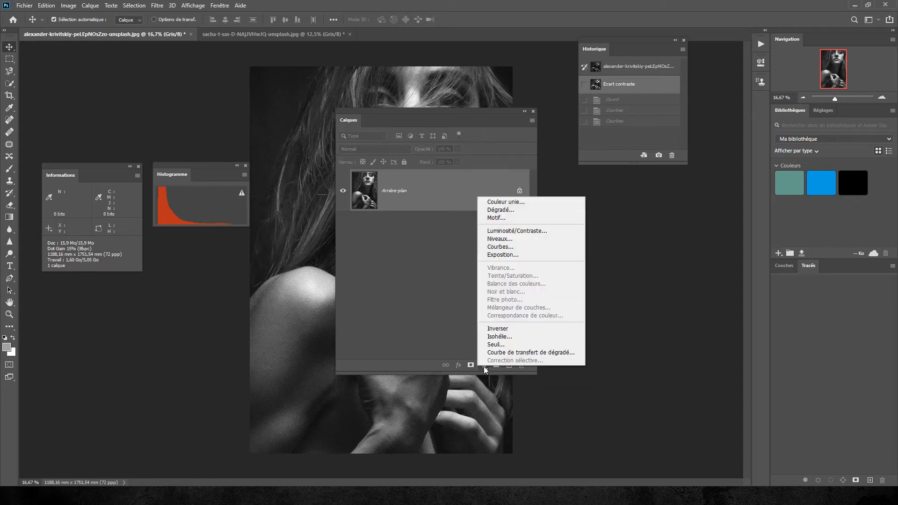
{"action": "left_click", "coordinate": [494, 248]}
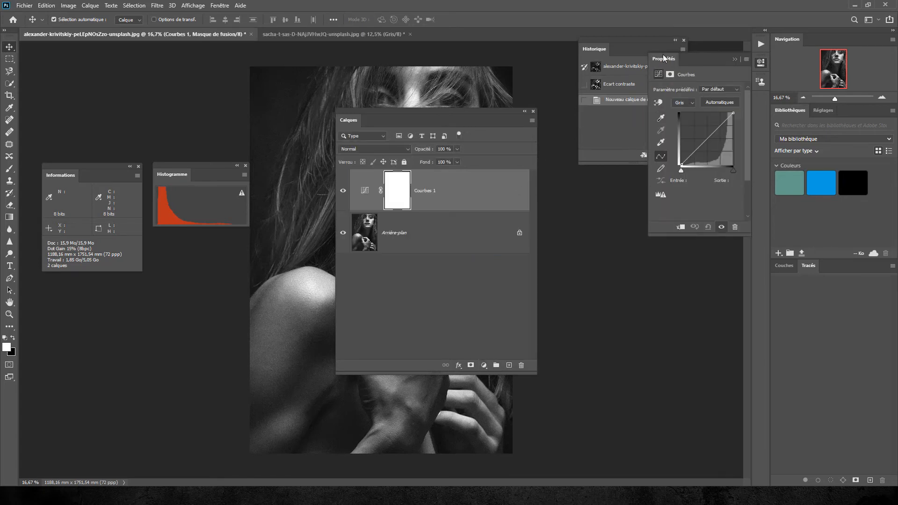
{"action": "left_click_drag", "start_coordinate": [669, 57], "coordinate": [548, 181]}
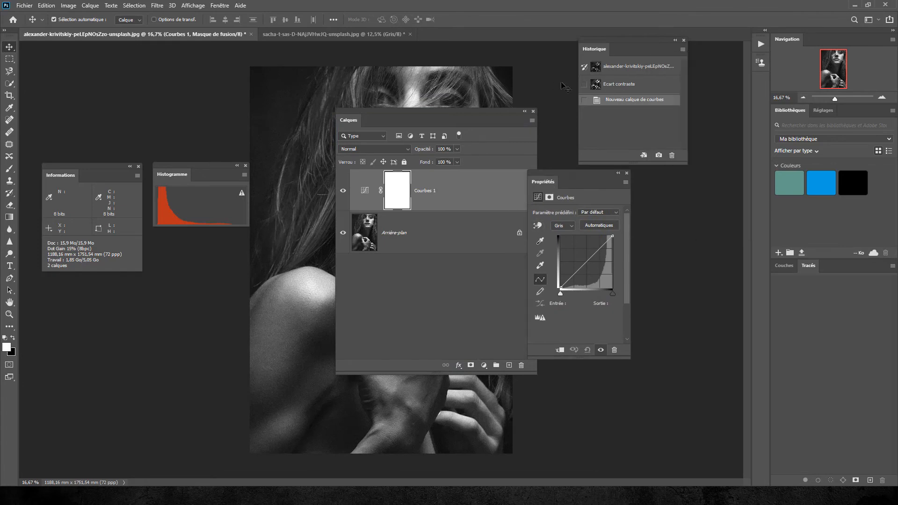
Step: Close the Historique panel, set the Calques and Propriétés panels side by side and enlarge the Propriétés panel
{"action": "left_click", "coordinate": [684, 40]}
{"action": "left_click_drag", "start_coordinate": [461, 111], "coordinate": [333, 129]}
{"action": "left_click_drag", "start_coordinate": [595, 175], "coordinate": [490, 128]}
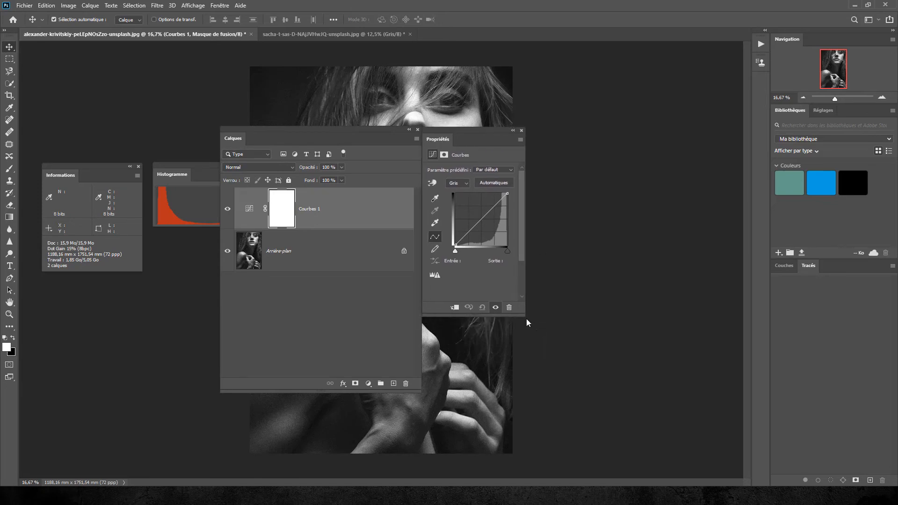
{"action": "left_click_drag", "start_coordinate": [524, 316], "coordinate": [636, 370]}
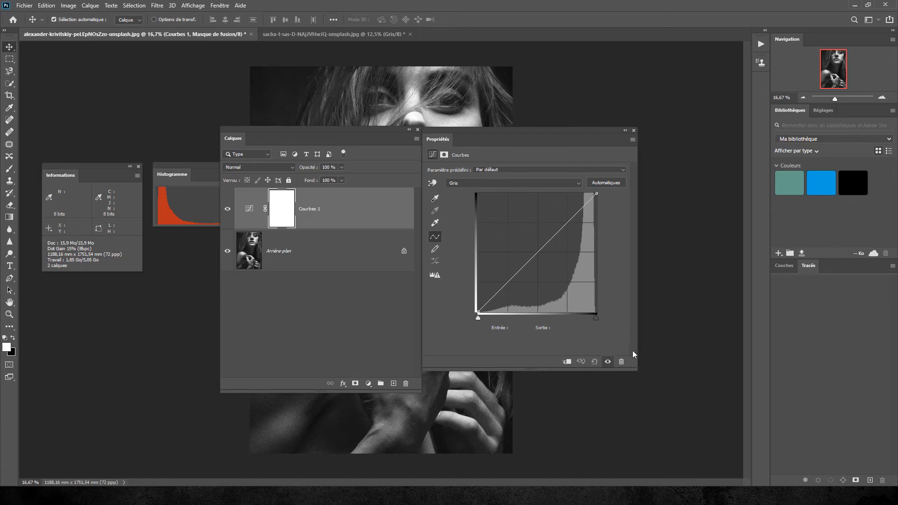
{"action": "left_click_drag", "start_coordinate": [636, 370], "coordinate": [636, 389]}
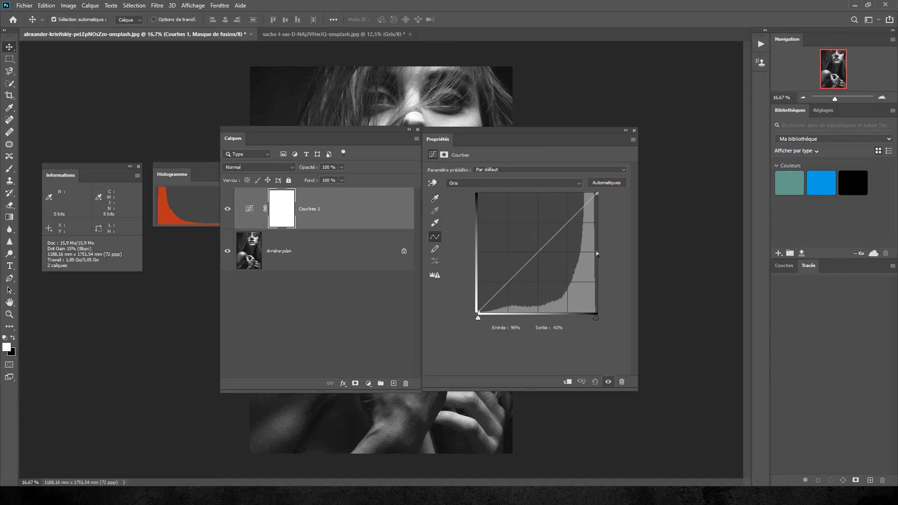
Step: Review the adjustment curve's display options, keeping Pigment/Encre en % and the quarter-tone grid
{"action": "left_click", "coordinate": [633, 140]}
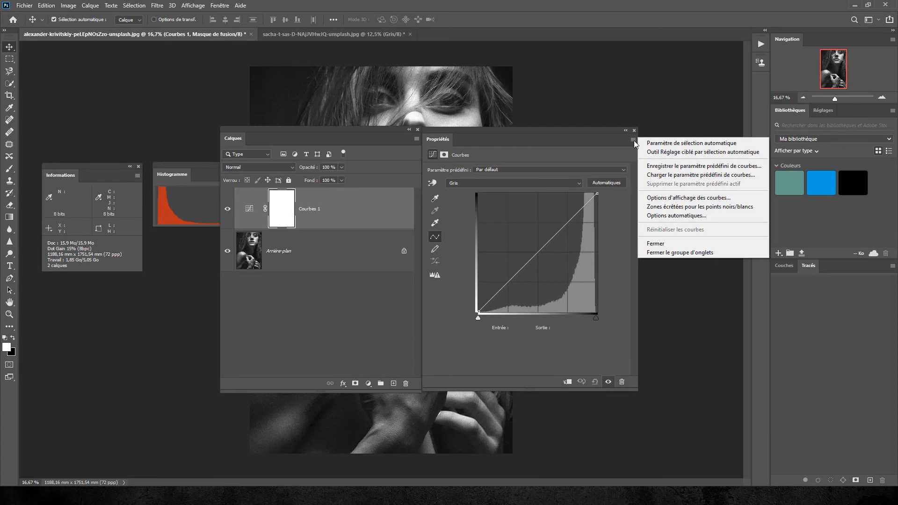
{"action": "left_click", "coordinate": [665, 200]}
{"action": "left_click_drag", "start_coordinate": [483, 120], "coordinate": [375, 104]}
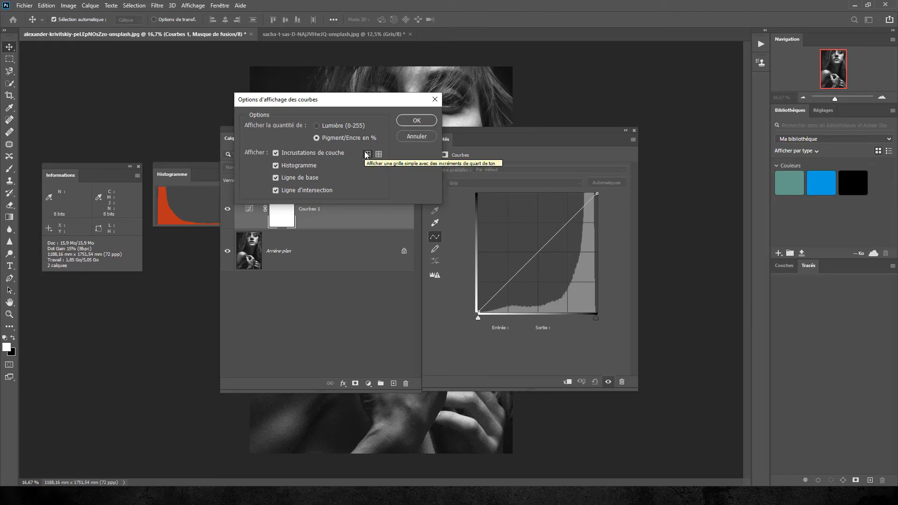
{"action": "left_click", "coordinate": [421, 124]}
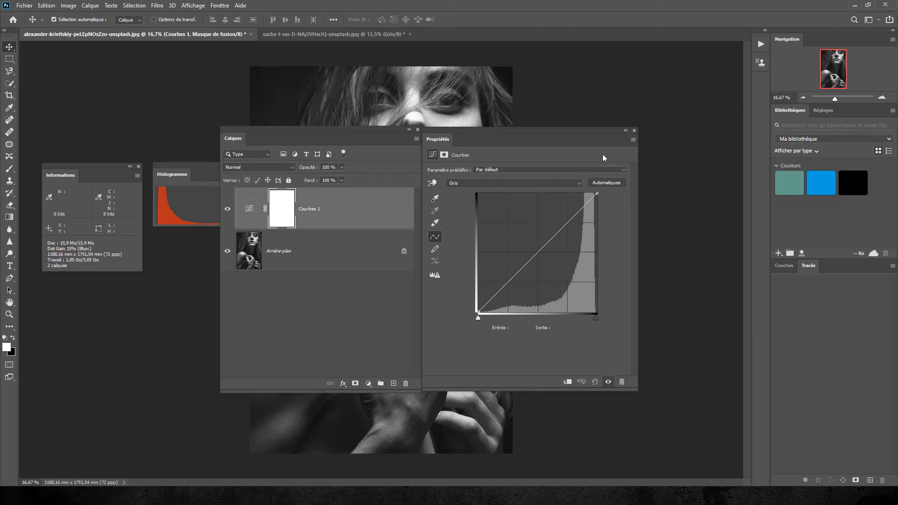
Step: Toggle the Courbes 1 layer's visibility to compare the image with and without it, and reopen its curve settings
{"action": "left_click", "coordinate": [634, 130]}
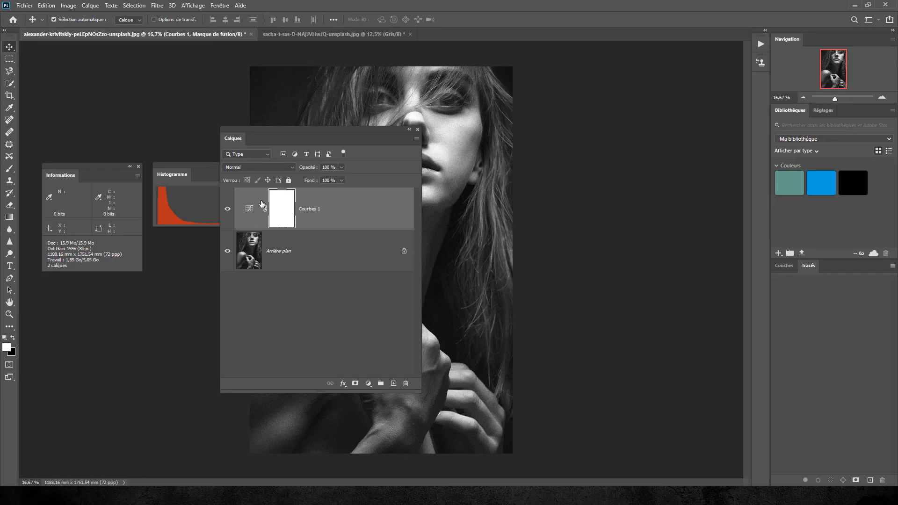
{"action": "left_click", "coordinate": [229, 210]}
{"action": "left_click", "coordinate": [230, 210]}
{"action": "left_click", "coordinate": [230, 210]}
{"action": "left_click", "coordinate": [229, 210]}
{"action": "left_click", "coordinate": [230, 211]}
{"action": "left_click", "coordinate": [230, 211]}
{"action": "left_click", "coordinate": [229, 211]}
{"action": "double_click", "coordinate": [249, 210]}
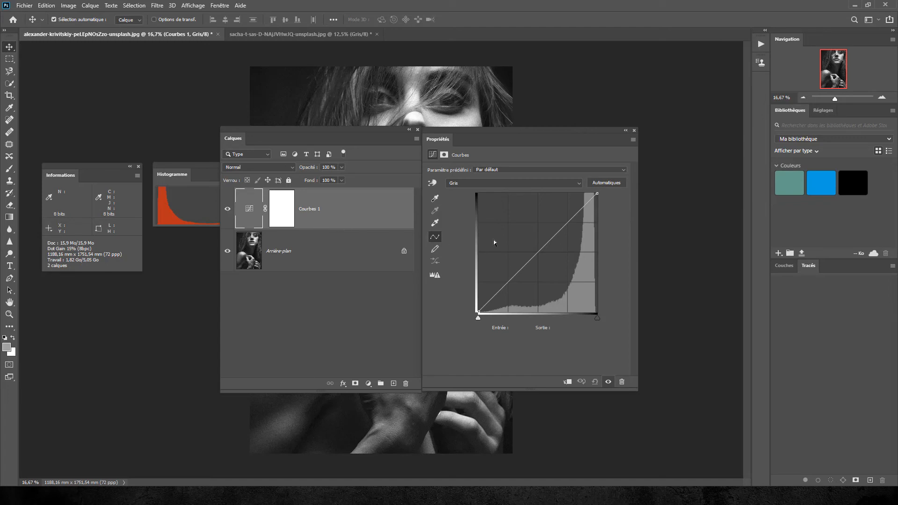
Step: Add quarter-, mid- and three-quarter-tone points along the curve's diagonal and move both floating panels off the face
{"action": "left_click", "coordinate": [538, 251]}
{"action": "left_click", "coordinate": [566, 219]}
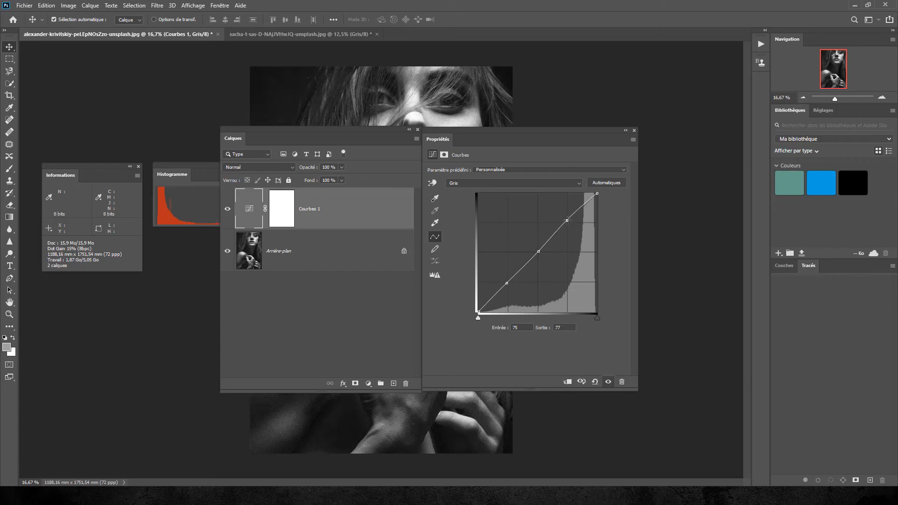
{"action": "left_click_drag", "start_coordinate": [567, 221], "coordinate": [570, 221]}
{"action": "left_click_drag", "start_coordinate": [378, 130], "coordinate": [295, 126]}
{"action": "left_click_drag", "start_coordinate": [545, 130], "coordinate": [633, 122]}
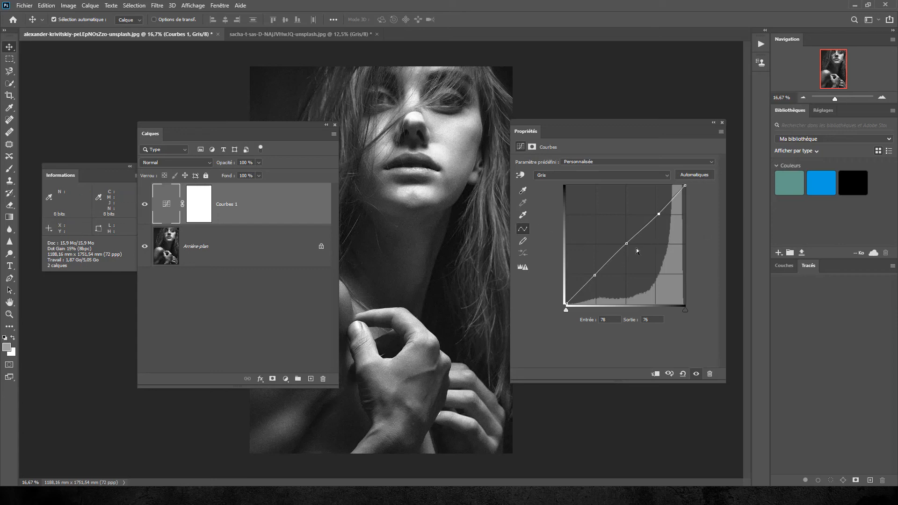
Step: Try lightening the shadows by lowering the curve's midpoint and setting the three-quarter point to 76/64 and the quarter point to 24/29
{"action": "left_click", "coordinate": [643, 230]}
{"action": "left_click", "coordinate": [607, 255]}
{"action": "left_click_drag", "start_coordinate": [606, 256], "coordinate": [569, 258]}
{"action": "left_click_drag", "start_coordinate": [658, 213], "coordinate": [657, 215]}
{"action": "mouse_move", "coordinate": [626, 242]}
{"action": "left_mouse_down"}
{"action": "mouse_move", "coordinate": [625, 201]}
{"action": "mouse_move", "coordinate": [626, 254]}
{"action": "left_mouse_up"}
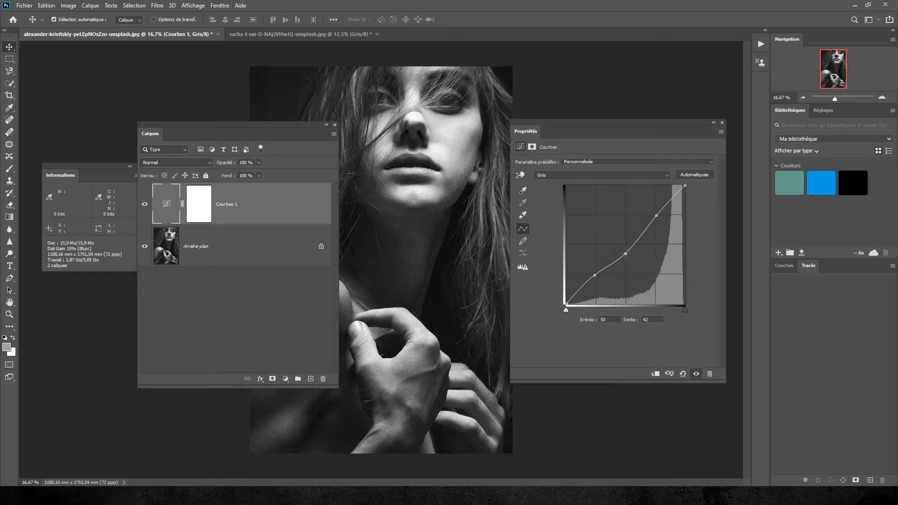
{"action": "left_click_drag", "start_coordinate": [626, 254], "coordinate": [626, 251]}
{"action": "left_click_drag", "start_coordinate": [656, 216], "coordinate": [656, 228]}
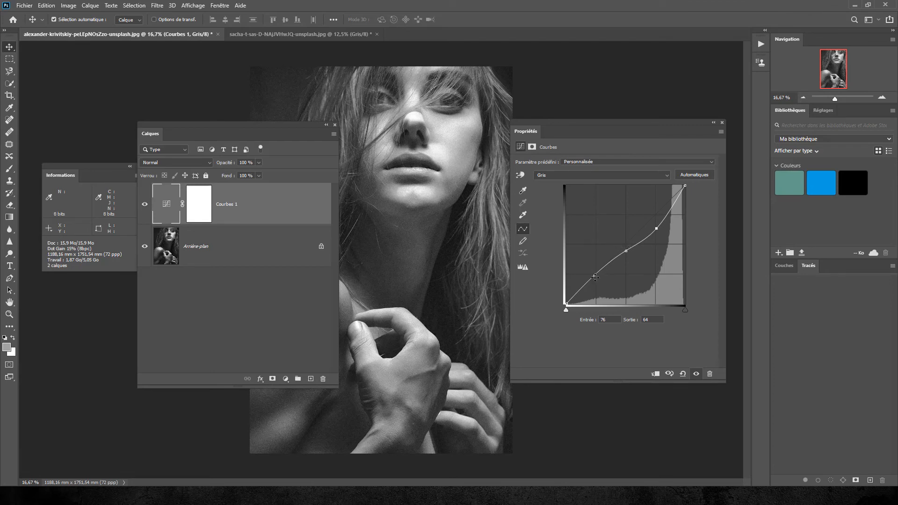
{"action": "left_click_drag", "start_coordinate": [595, 273], "coordinate": [595, 269]}
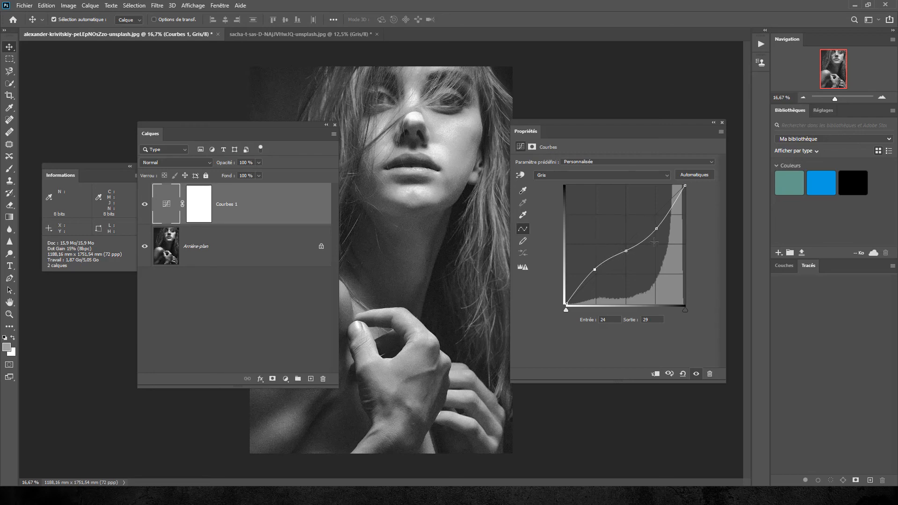
Step: Try raising the quarter-tone point slightly and moving the three-quarter point to output 63, 58 and 65 at input 76
{"action": "mouse_move", "coordinate": [657, 228]}
{"action": "left_mouse_down"}
{"action": "mouse_move", "coordinate": [654, 252]}
{"action": "mouse_move", "coordinate": [655, 229]}
{"action": "left_mouse_up"}
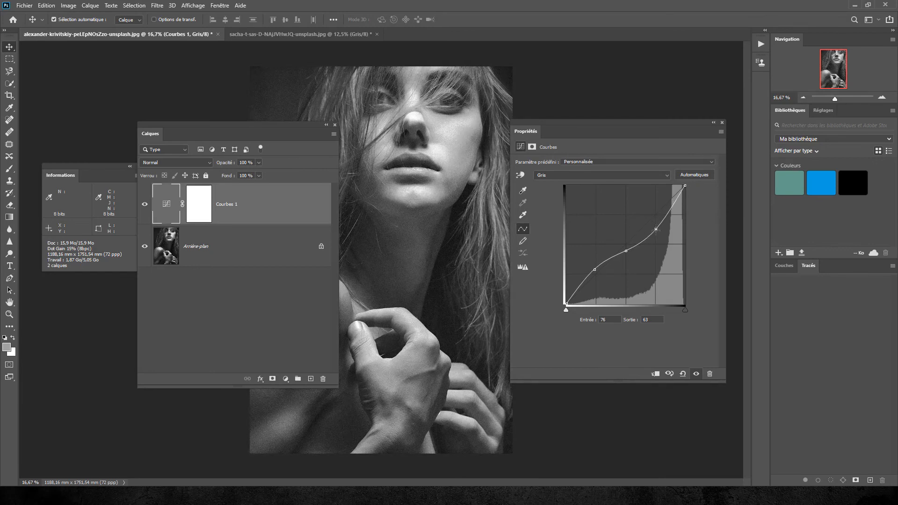
{"action": "left_click", "coordinate": [595, 267]}
{"action": "left_click_drag", "start_coordinate": [655, 229], "coordinate": [656, 234]}
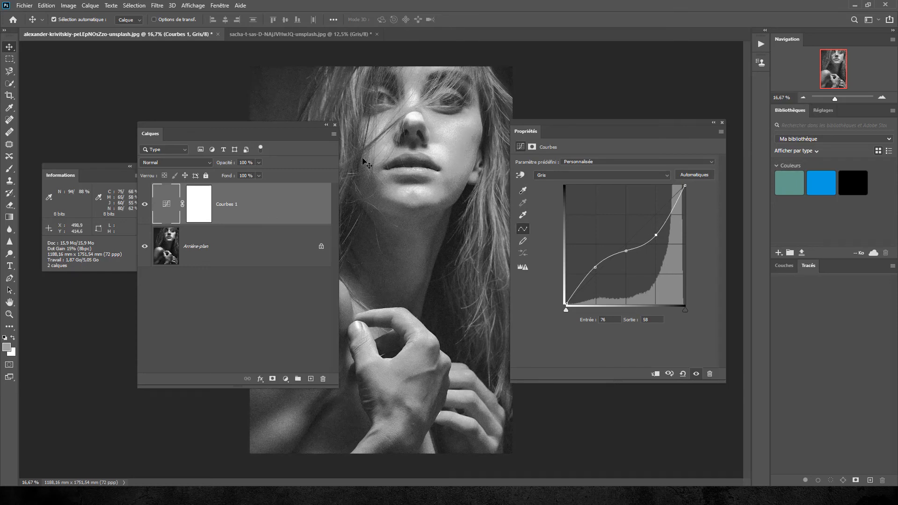
{"action": "left_click_drag", "start_coordinate": [655, 235], "coordinate": [657, 227]}
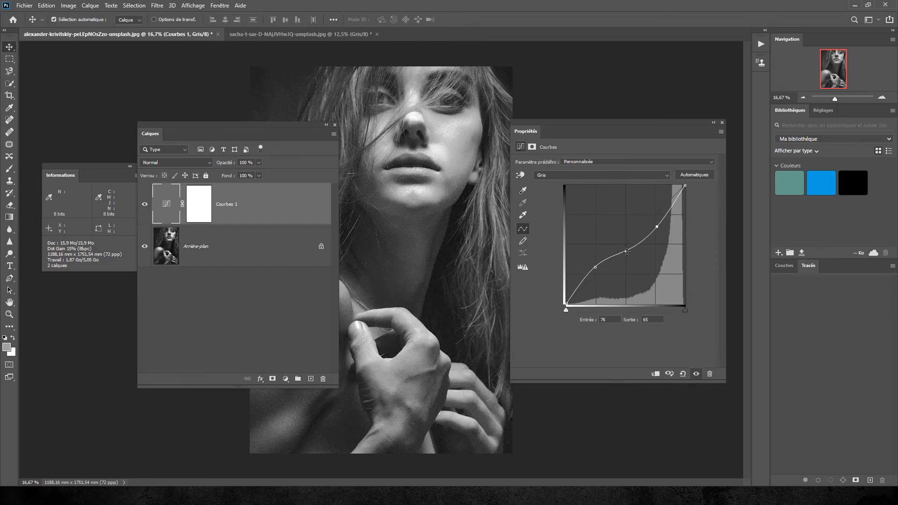
Step: Try exaggerated curve shapes with points at 76/83, 25/49 and 73/67, and bring the quarter point to 25/26 and the midpoint to 49/51
{"action": "left_click_drag", "start_coordinate": [626, 251], "coordinate": [657, 206]}
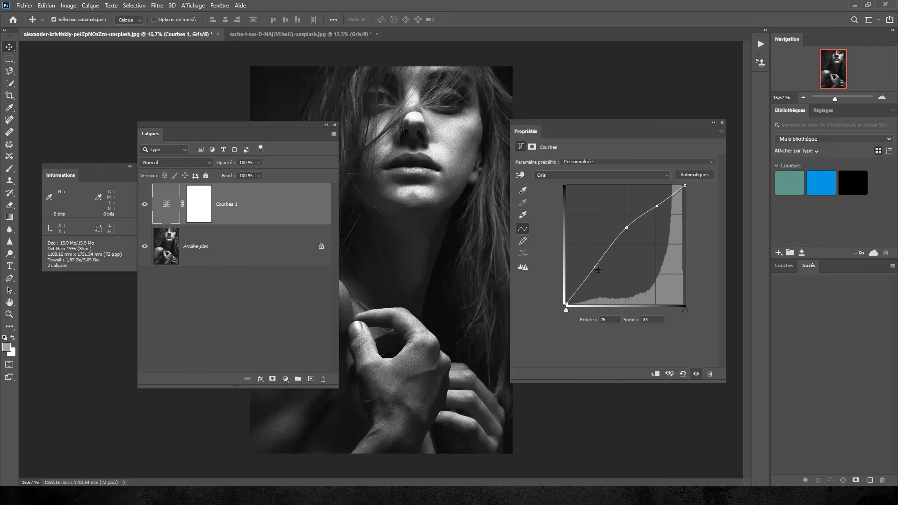
{"action": "left_click_drag", "start_coordinate": [595, 267], "coordinate": [596, 245]}
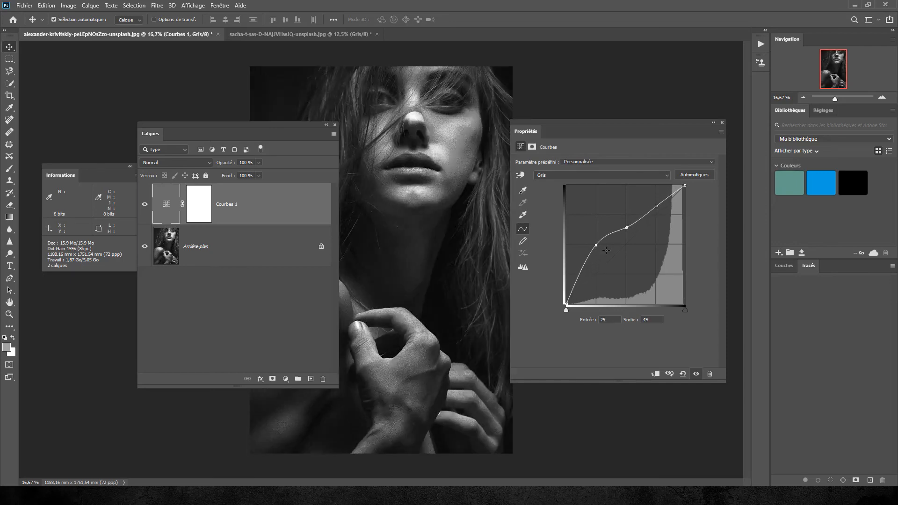
{"action": "left_click_drag", "start_coordinate": [626, 227], "coordinate": [653, 225]}
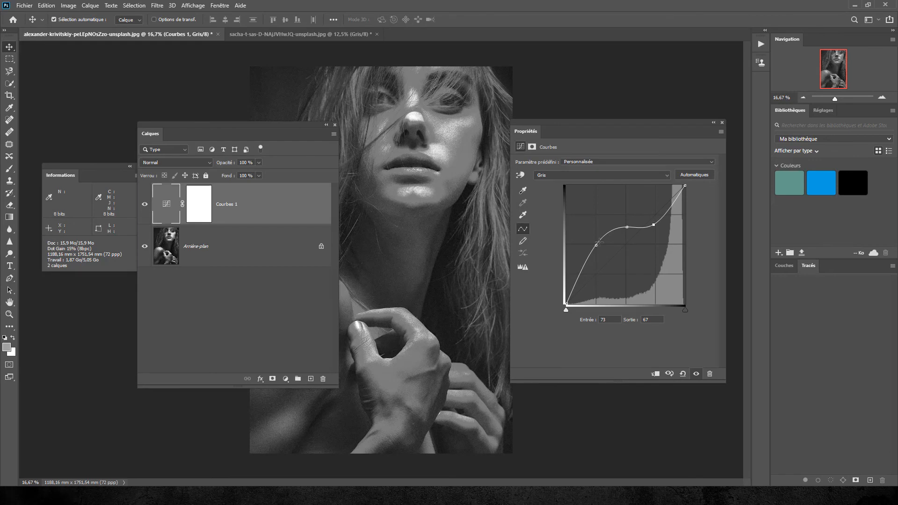
{"action": "left_click_drag", "start_coordinate": [596, 245], "coordinate": [596, 273]}
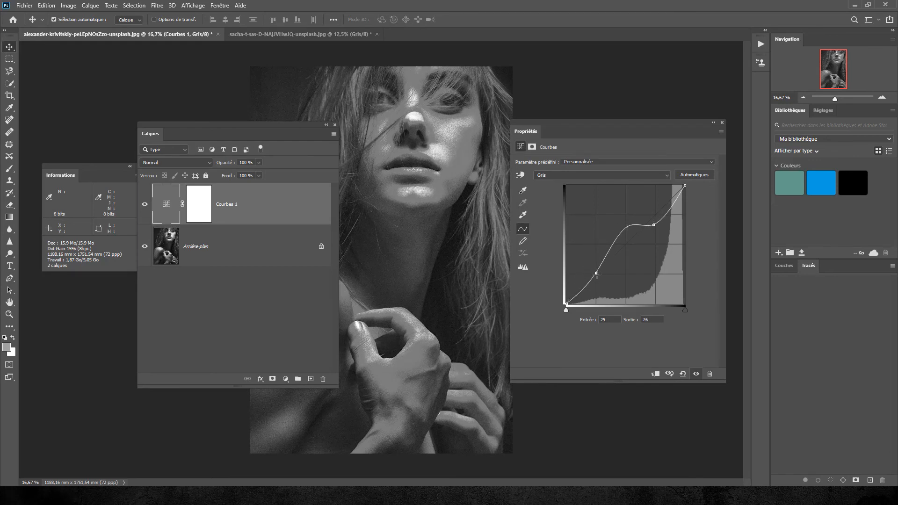
{"action": "left_click", "coordinate": [627, 228]}
{"action": "left_click_drag", "start_coordinate": [626, 229], "coordinate": [625, 244]}
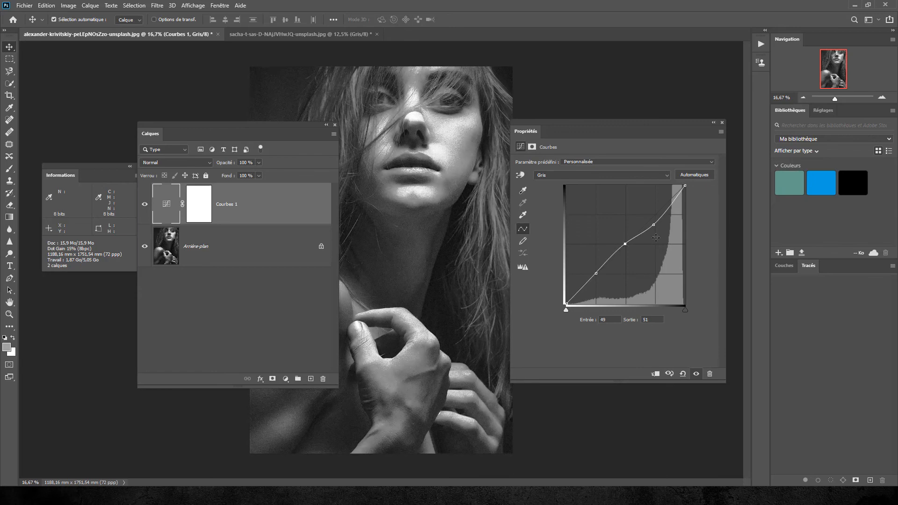
Step: Reshape the curve with a three-quarter point at input 76, output 59, a midpoint below the diagonal and a raised quarter-tone point
{"action": "left_click_drag", "start_coordinate": [651, 225], "coordinate": [655, 215]}
{"action": "left_click_drag", "start_coordinate": [626, 243], "coordinate": [597, 267]}
{"action": "left_click_drag", "start_coordinate": [655, 215], "coordinate": [657, 234]}
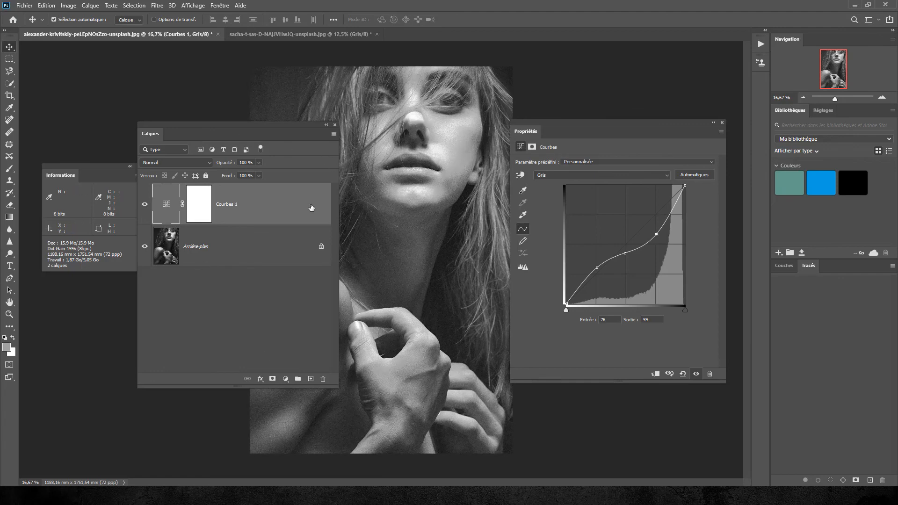
Step: Close the Propriétés panel and move the Calques panel off the portrait to the empty canvas area beside it
{"action": "left_click_drag", "start_coordinate": [282, 125], "coordinate": [224, 119]}
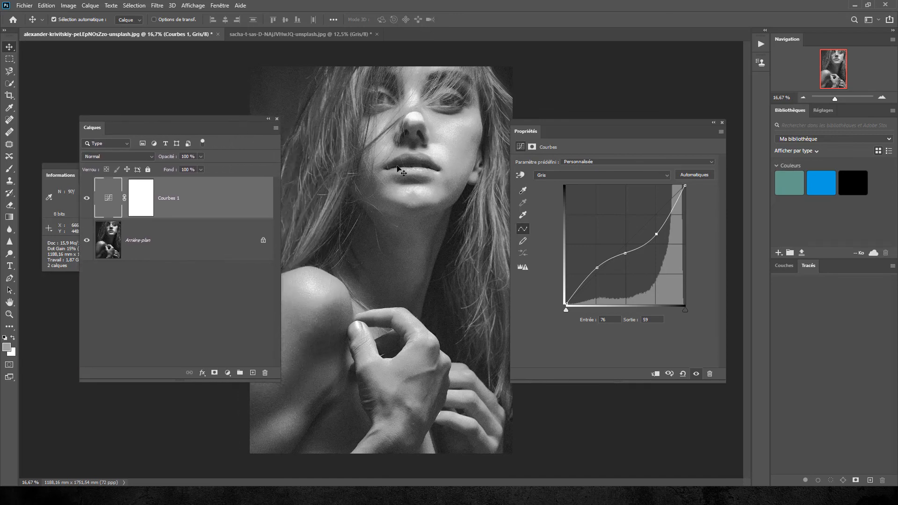
{"action": "left_click", "coordinate": [723, 123]}
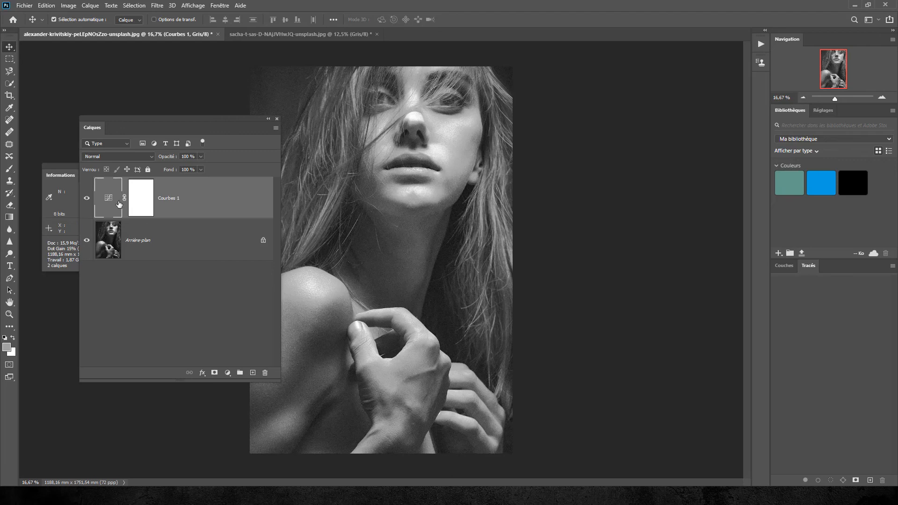
{"action": "left_click_drag", "start_coordinate": [169, 122], "coordinate": [601, 113]}
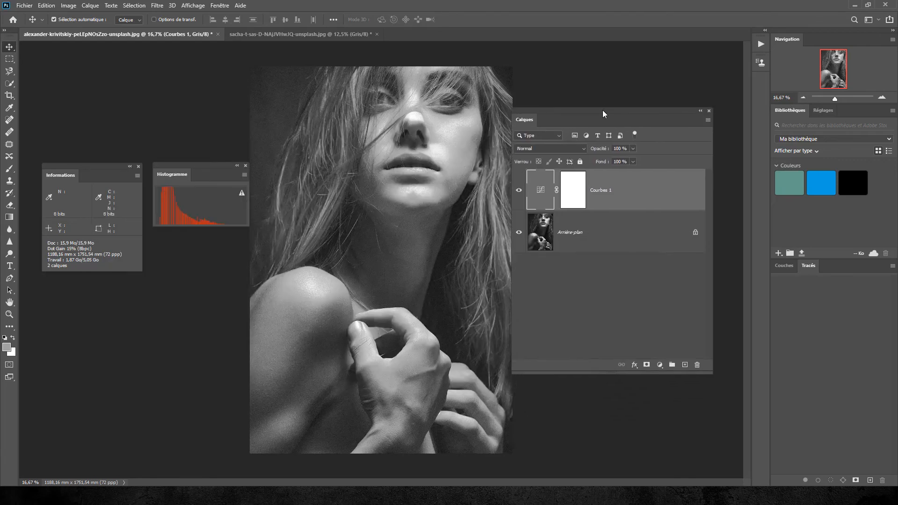
Step: Compare the portrait with and without the Courbes 1 adjustment by toggling the layer's visibility repeatedly, and refresh the histogram
{"action": "double_click", "coordinate": [538, 189]}
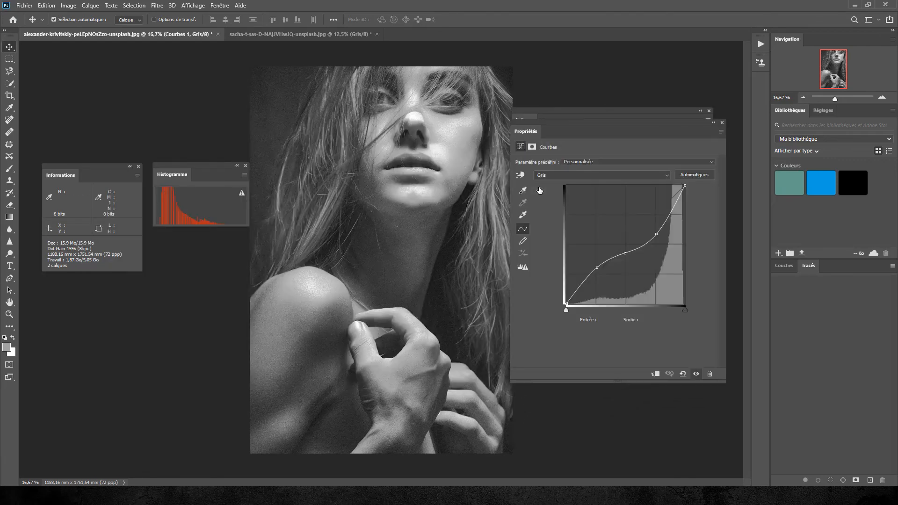
{"action": "left_click", "coordinate": [722, 123]}
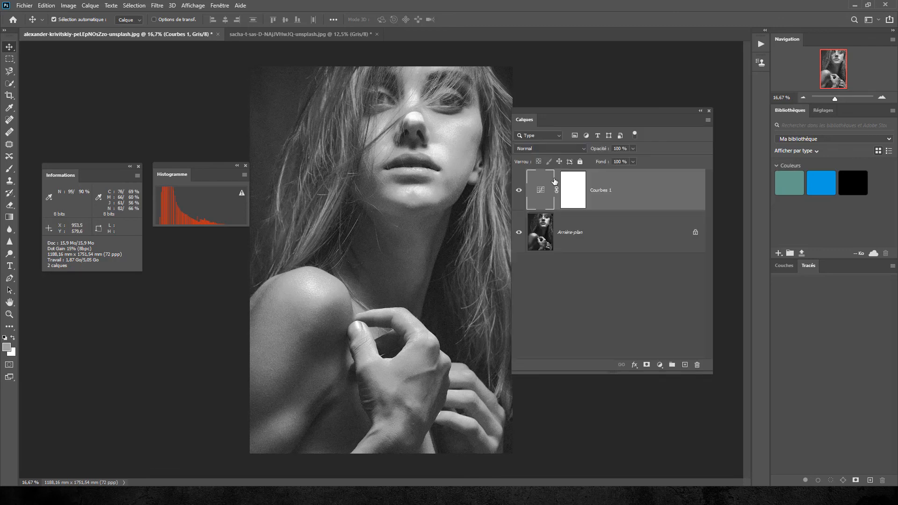
{"action": "left_click", "coordinate": [519, 191]}
{"action": "left_click", "coordinate": [519, 190]}
{"action": "left_click", "coordinate": [519, 190]}
{"action": "left_click", "coordinate": [519, 191]}
{"action": "left_click", "coordinate": [519, 191]}
{"action": "left_click", "coordinate": [519, 190]}
{"action": "left_click", "coordinate": [519, 190]}
{"action": "left_click", "coordinate": [519, 190]}
{"action": "left_click", "coordinate": [243, 194]}
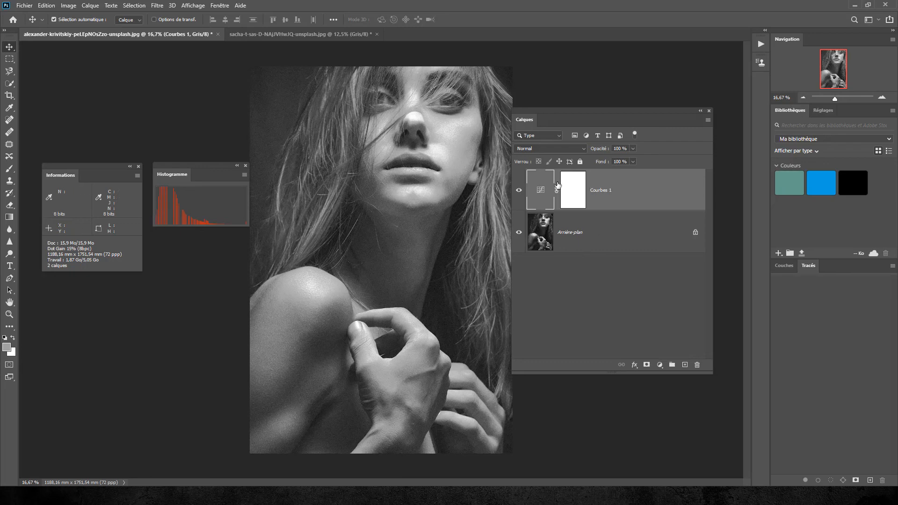
Step: Readjust the Courbes 1 curve with the three-quarter point at input 75, output 63 and a slightly lowered quarter-tone point
{"action": "double_click", "coordinate": [541, 191]}
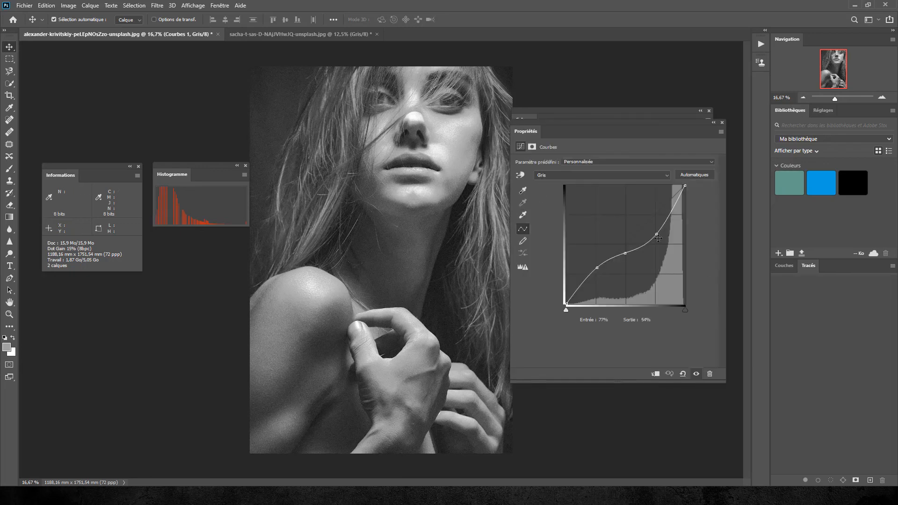
{"action": "left_click_drag", "start_coordinate": [656, 235], "coordinate": [655, 229]}
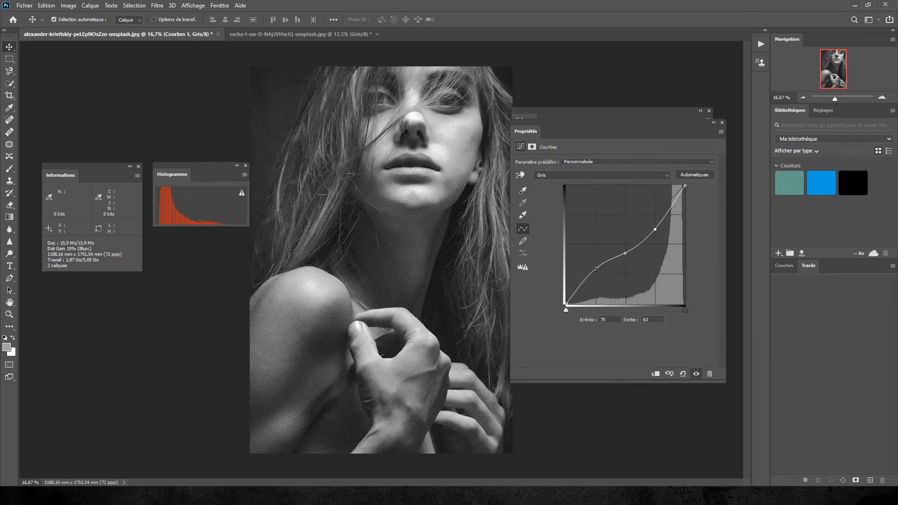
{"action": "left_click_drag", "start_coordinate": [598, 268], "coordinate": [596, 271]}
{"action": "left_click", "coordinate": [722, 123]}
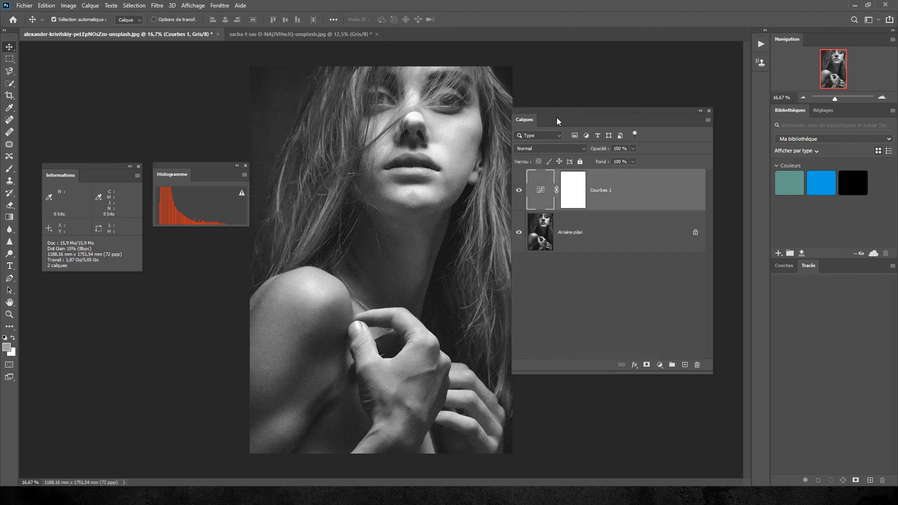
Step: Show the Historique panel and take a snapshot of the portrait's current corrected state
{"action": "left_click", "coordinate": [760, 62]}
{"action": "left_click", "coordinate": [761, 63]}
{"action": "left_click", "coordinate": [219, 6]}
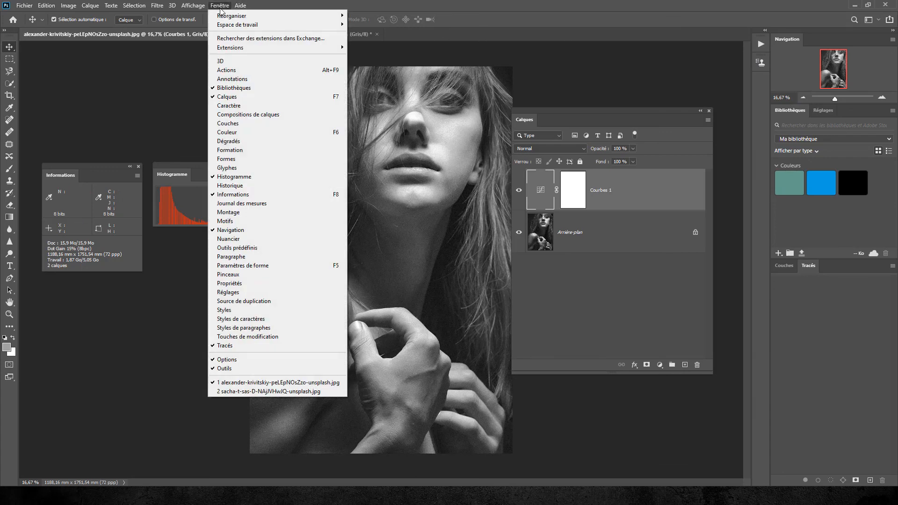
{"action": "left_click", "coordinate": [254, 187]}
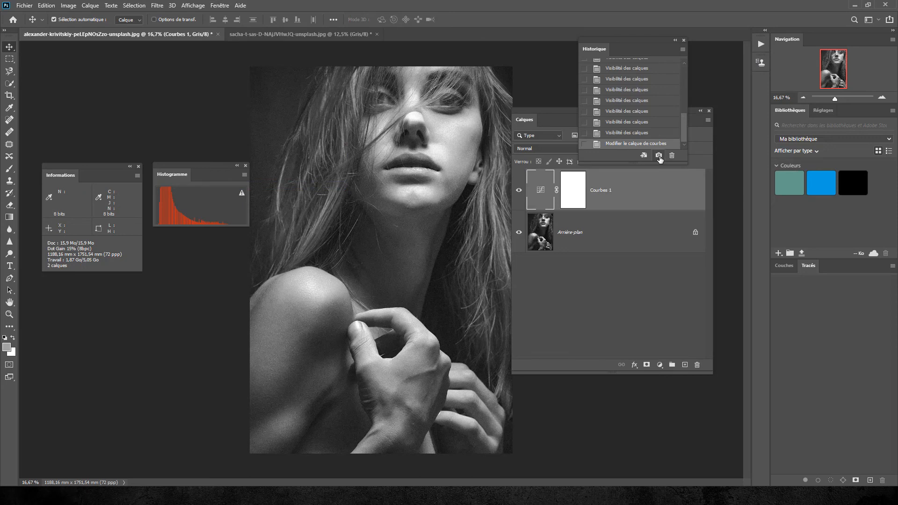
{"action": "left_click_drag", "start_coordinate": [683, 122], "coordinate": [686, 56]}
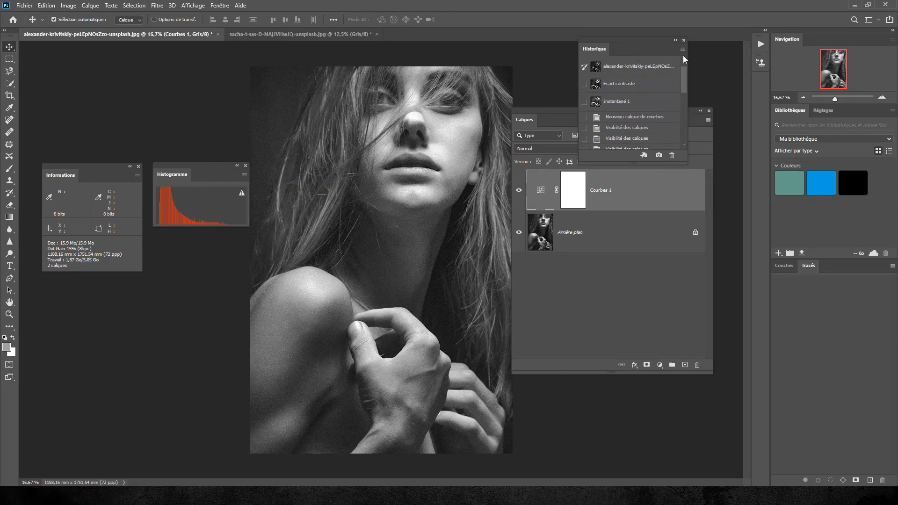
Step: Compare the original image, the Ecart contraste snapshot and the Instantané 1 snapshot in the history
{"action": "left_click", "coordinate": [629, 68]}
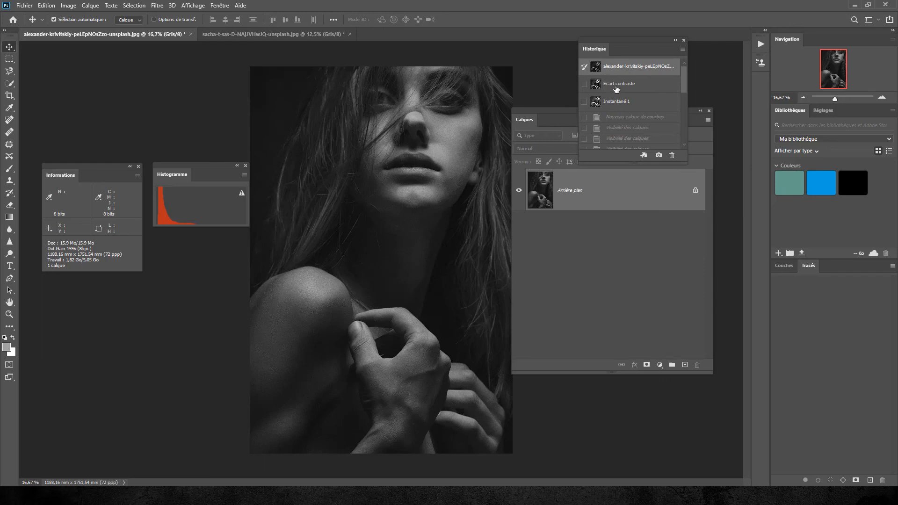
{"action": "left_click", "coordinate": [616, 85]}
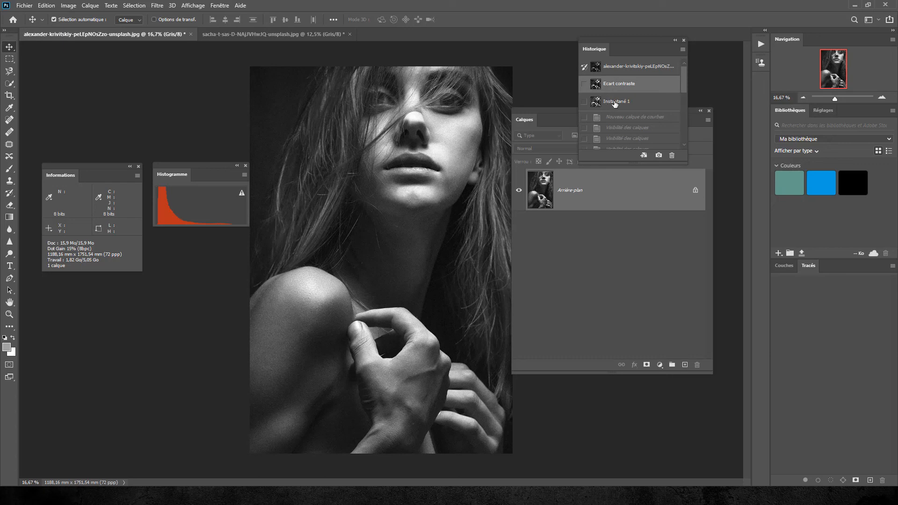
{"action": "left_click", "coordinate": [615, 103]}
Step: Rename the Instantané 1 snapshot as Contraste and compare it with the original image state
{"action": "double_click", "coordinate": [615, 102]}
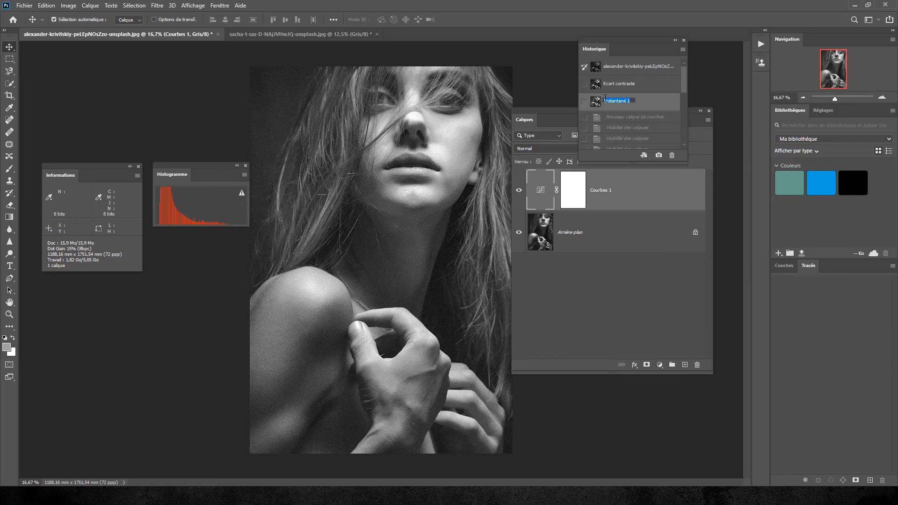
{"action": "type", "text": "Contraste"}
{"action": "key", "text": "Return"}
{"action": "left_click", "coordinate": [612, 68]}
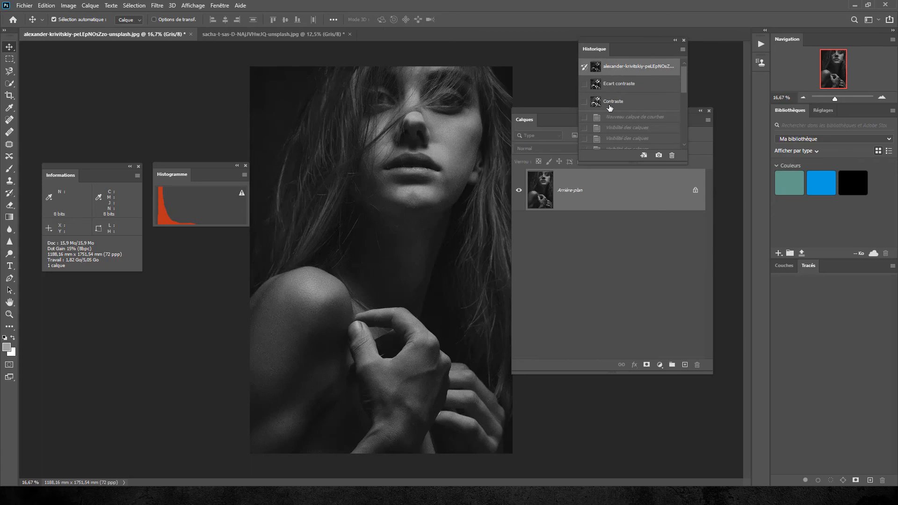
{"action": "left_click", "coordinate": [608, 106]}
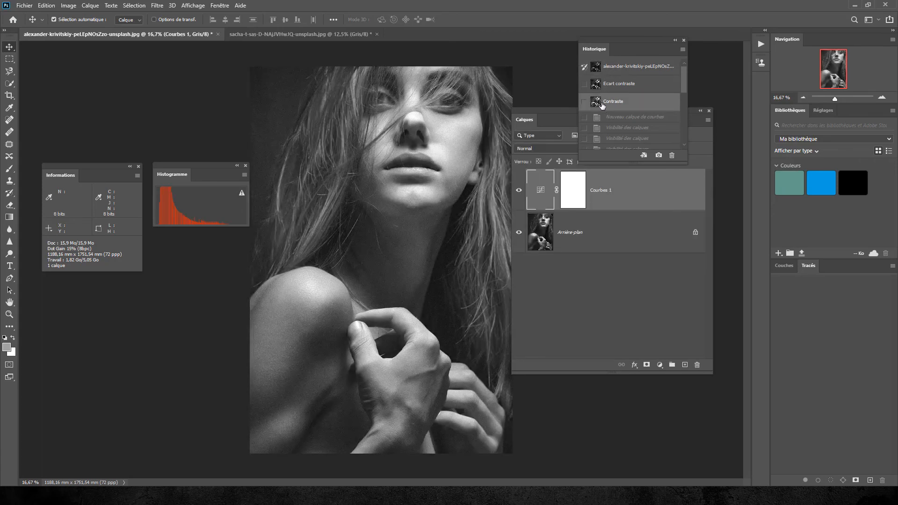